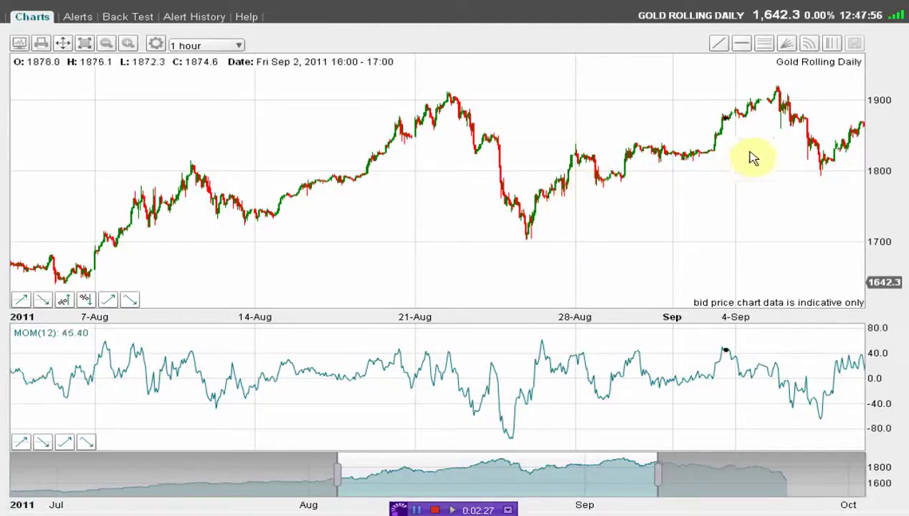
- Draw an ascending trend line from the 26 August low near 1757 along the swing lows through early September
left_click_drag(336, 476, 473, 475)
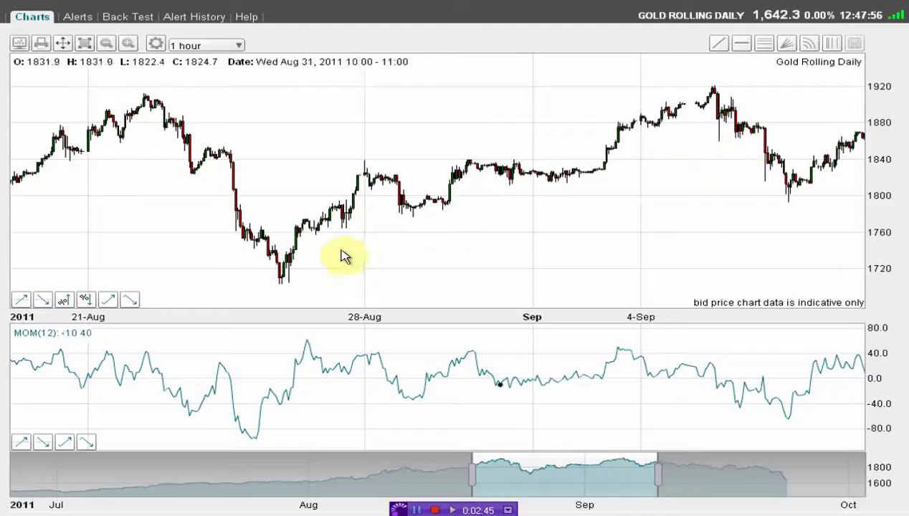
left_click(719, 46)
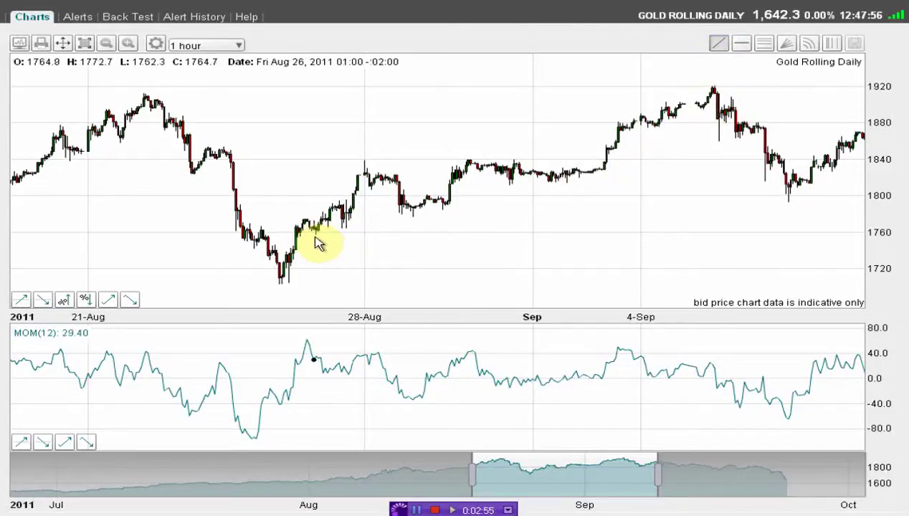
left_click_drag(318, 241, 708, 123)
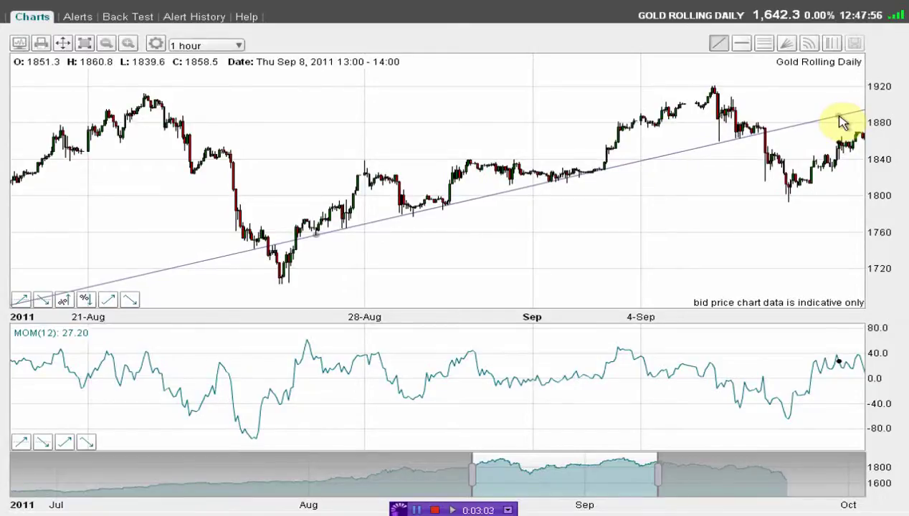
left_click(840, 118)
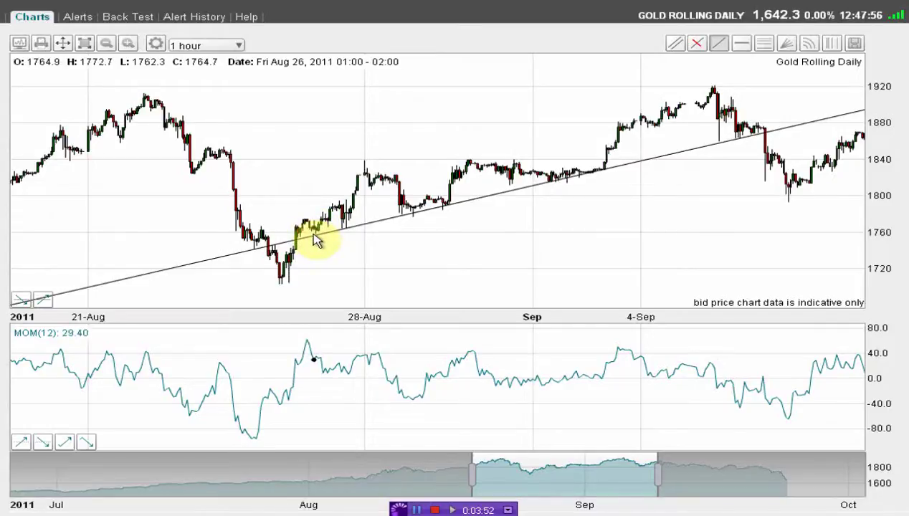
- Add a parallel to the trend line and place it above the price, touching the 28 August and 6 September highs
left_click(677, 44)
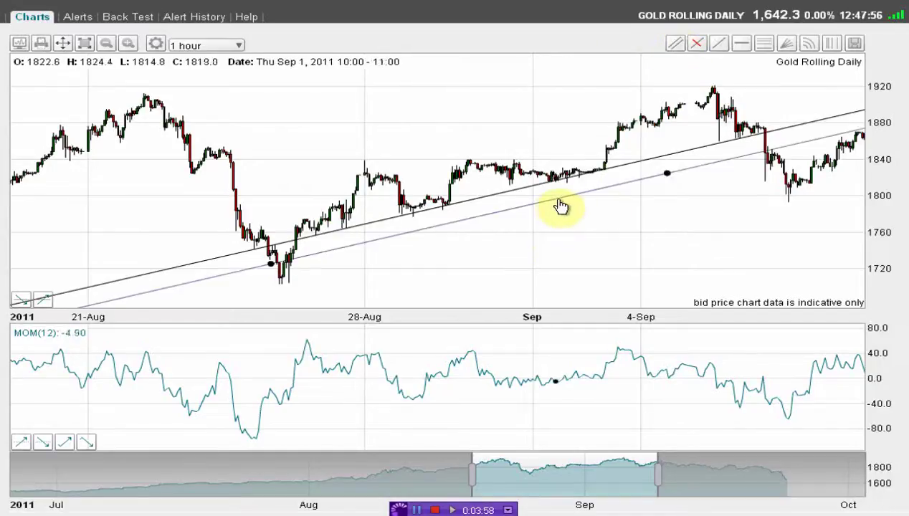
left_click_drag(559, 204, 560, 129)
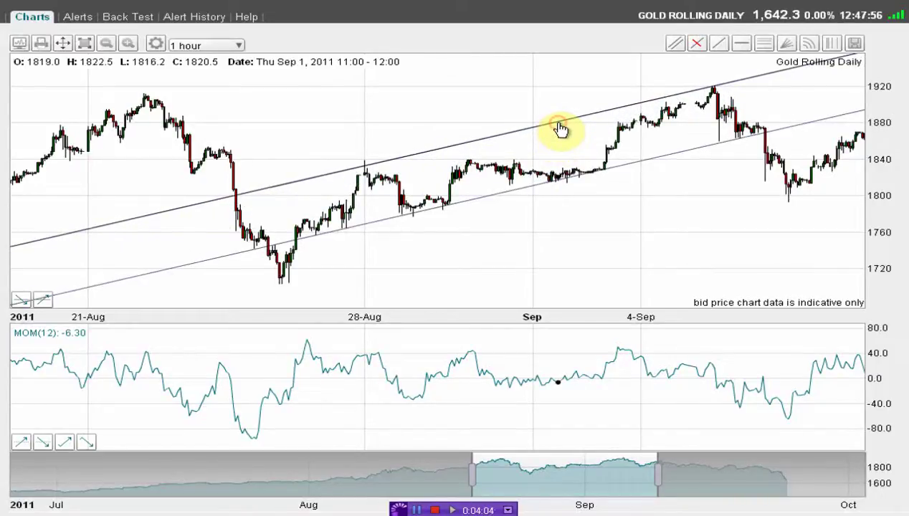
left_click(361, 167)
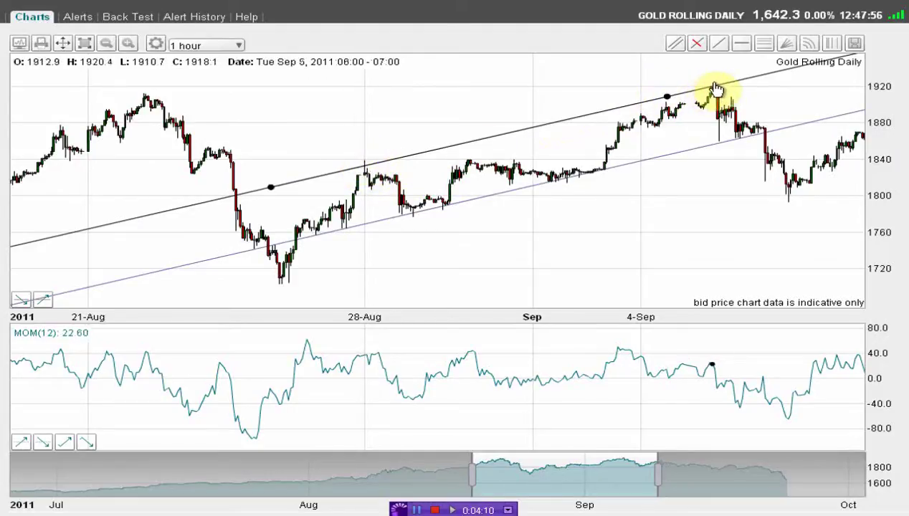
left_click(551, 252)
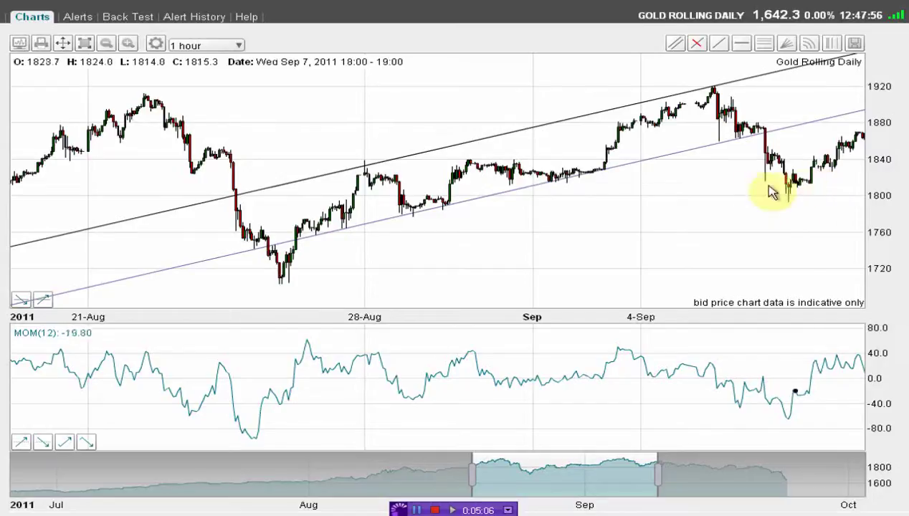
left_click(820, 128)
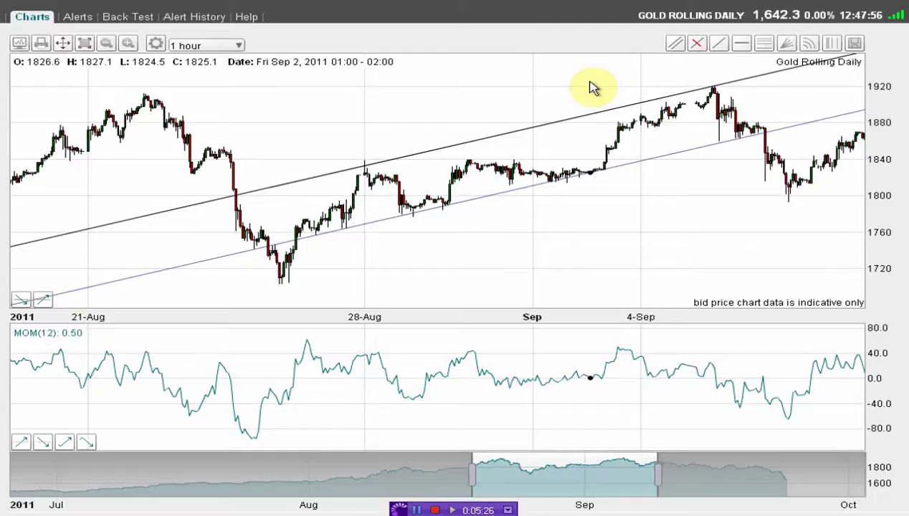
- Add another parallel below the original trend line, one channel width lower, at the first 7 September low near 1815
left_click(678, 45)
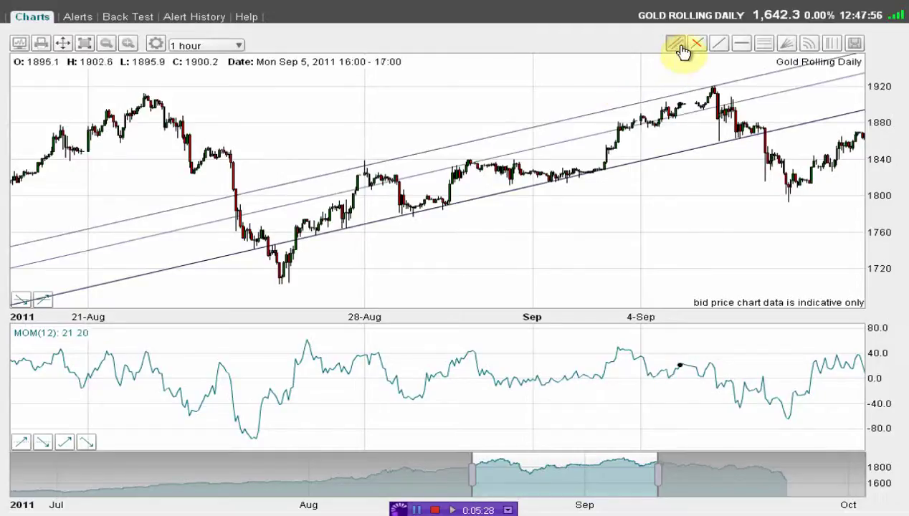
left_click_drag(564, 147, 600, 225)
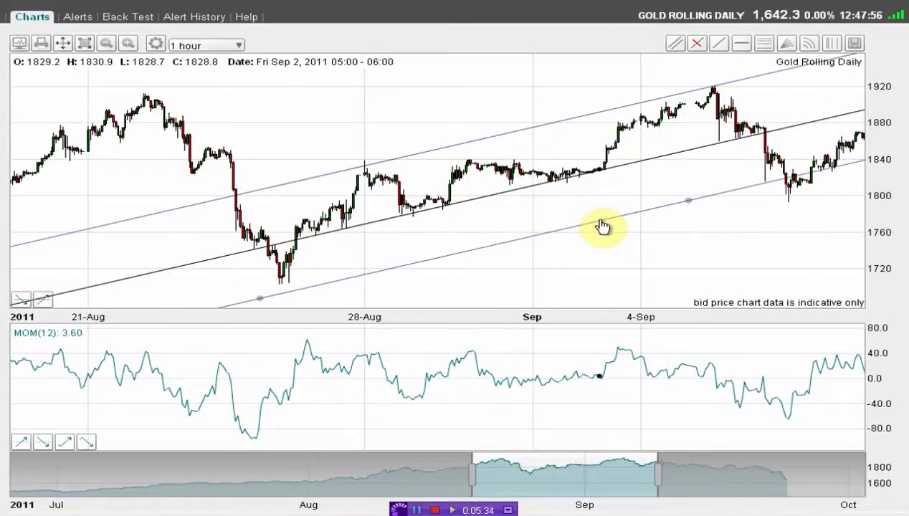
left_click(602, 224)
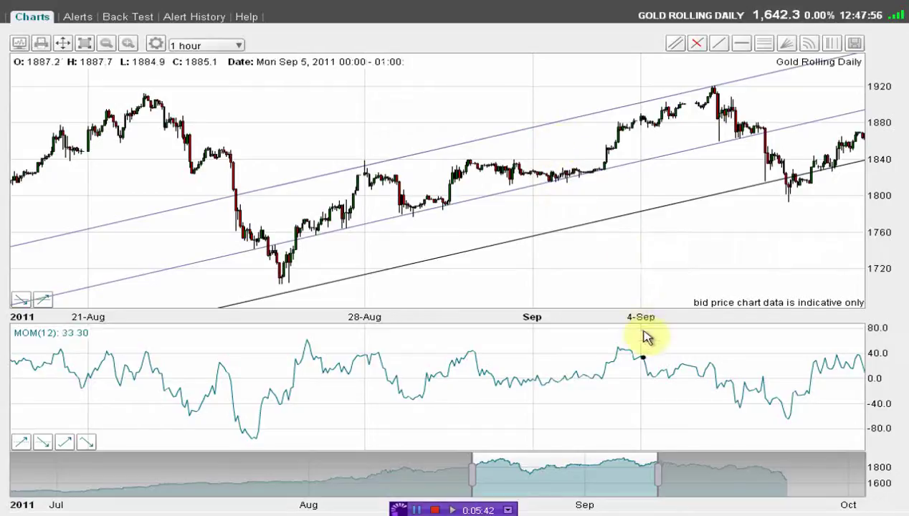
mouse_move(772, 182)
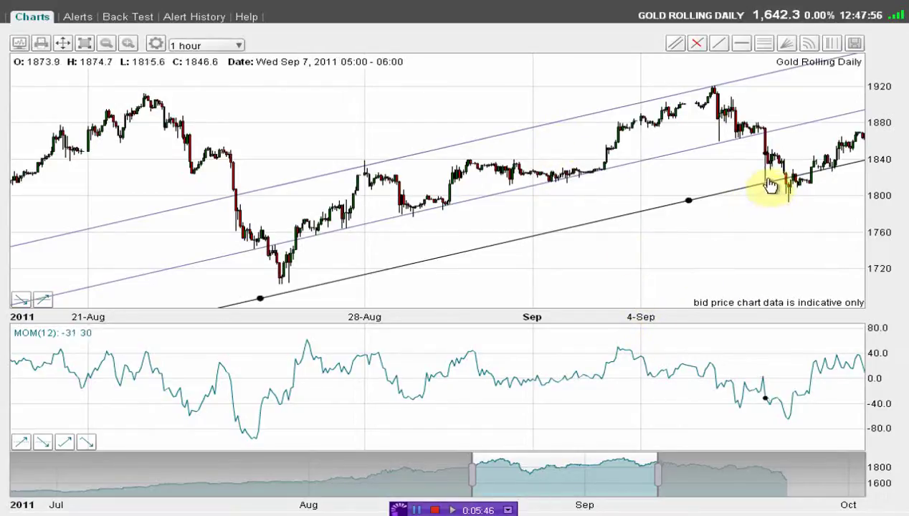
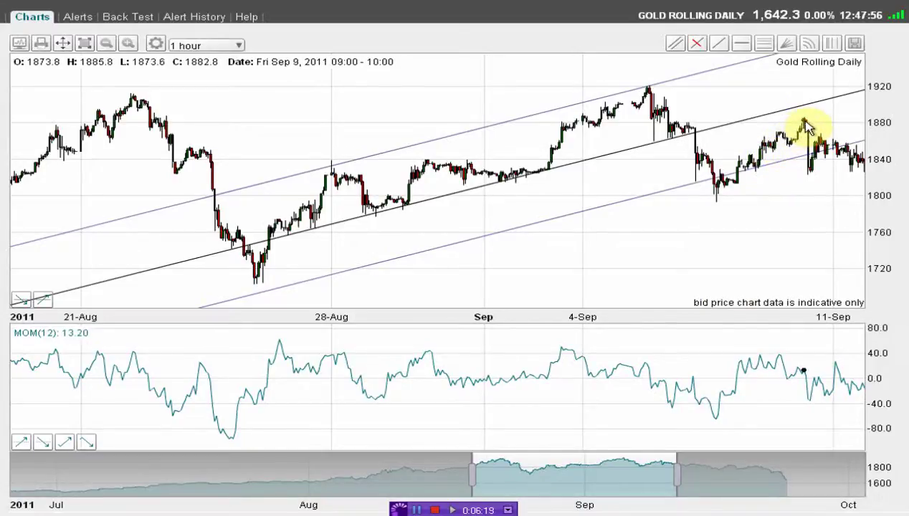
- Draw a steeper ascending trend line from the 7 September low near 1793 along the early 9 September lows
mouse_move(814, 109)
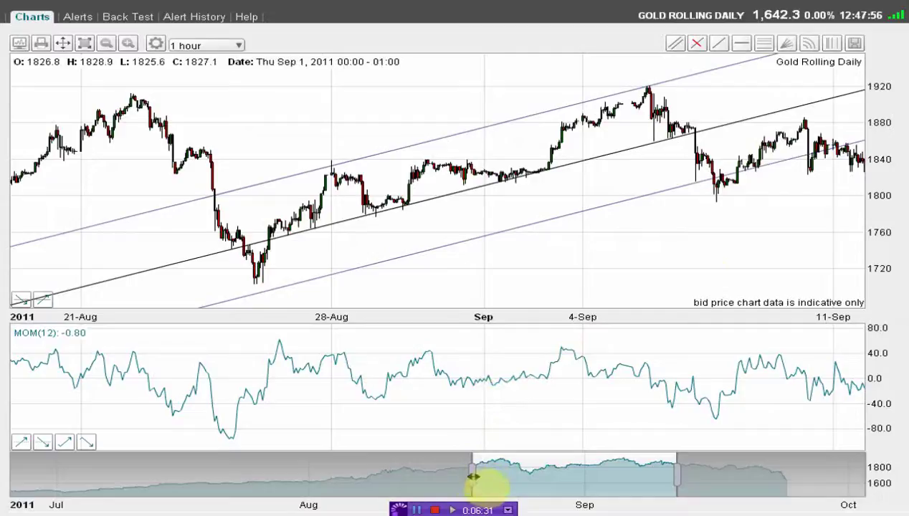
left_click_drag(471, 477, 627, 477)
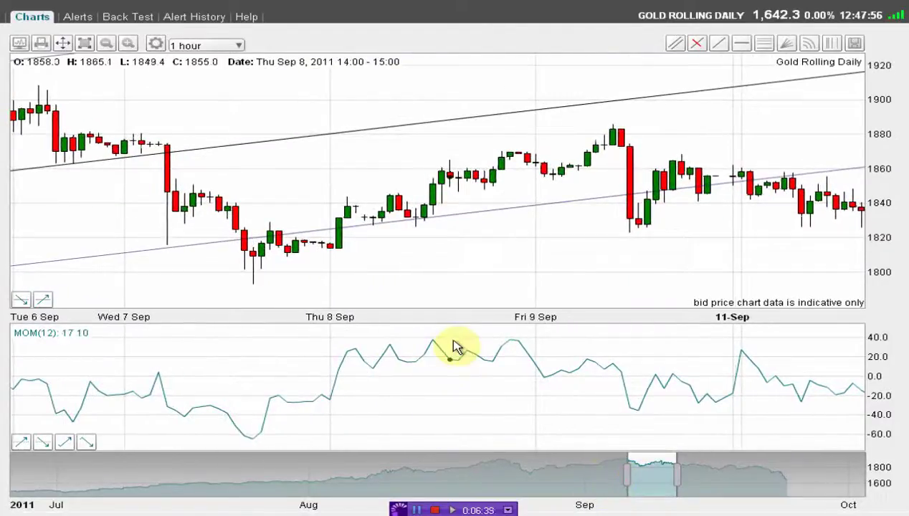
left_click(717, 45)
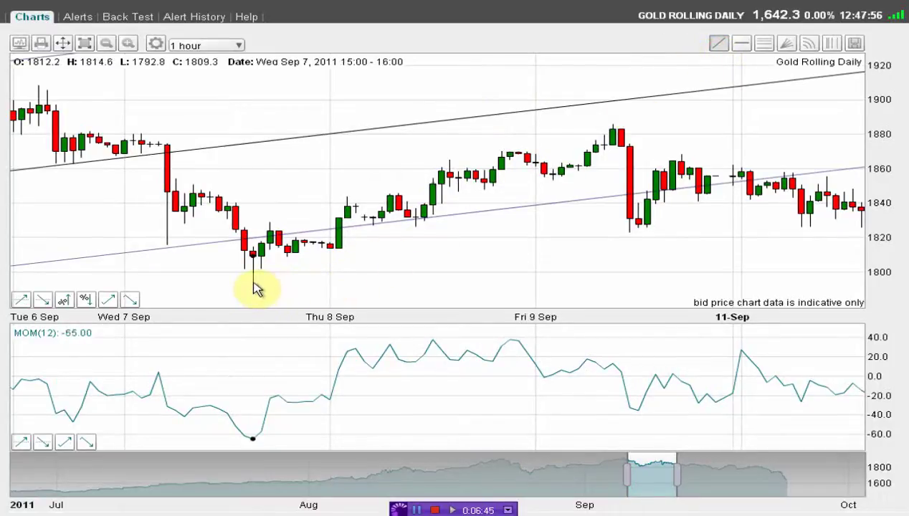
left_click_drag(252, 285, 679, 144)
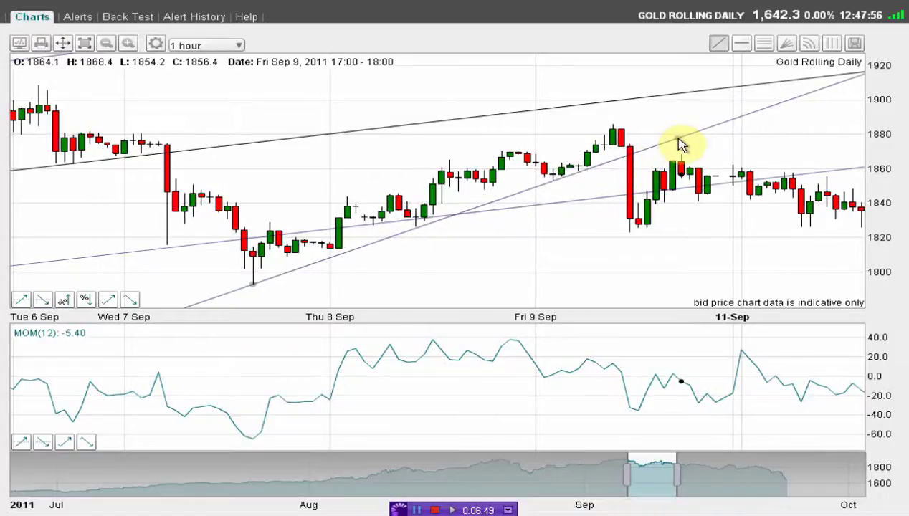
left_click(680, 143)
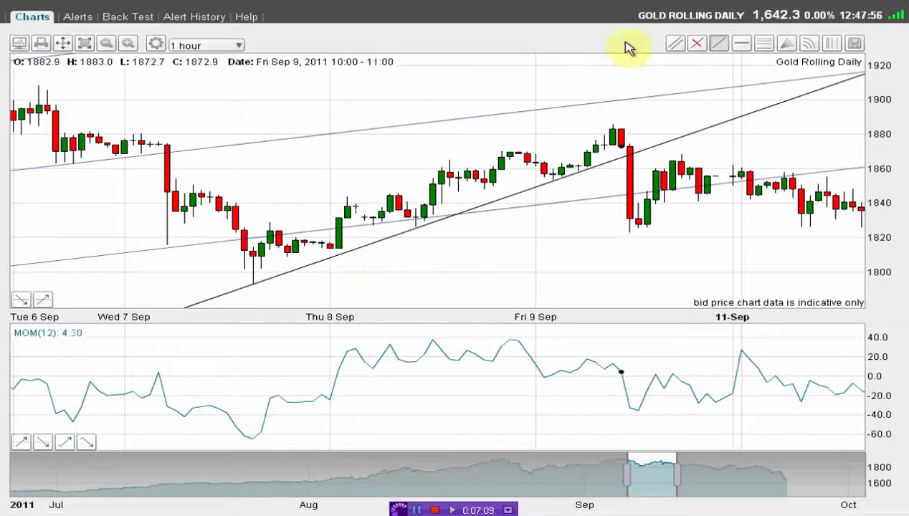
- Add a parallel to the steeper trend line and place it above the price, along the 7 and 8 September highs
left_click(676, 49)
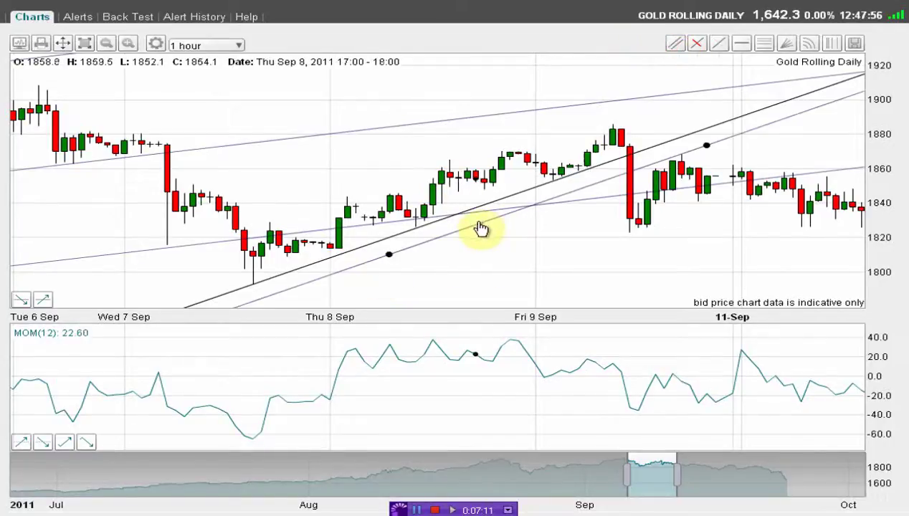
left_click_drag(479, 226, 485, 152)
left_click(485, 153)
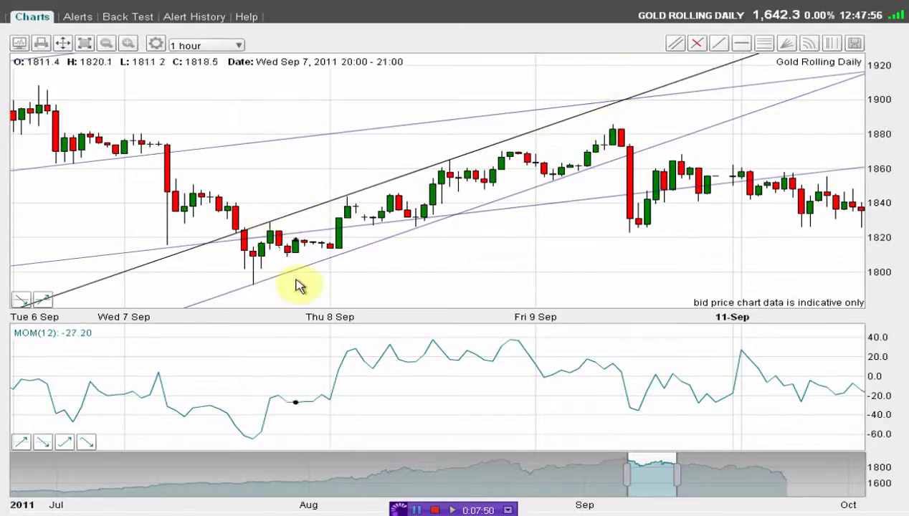
left_click(622, 102)
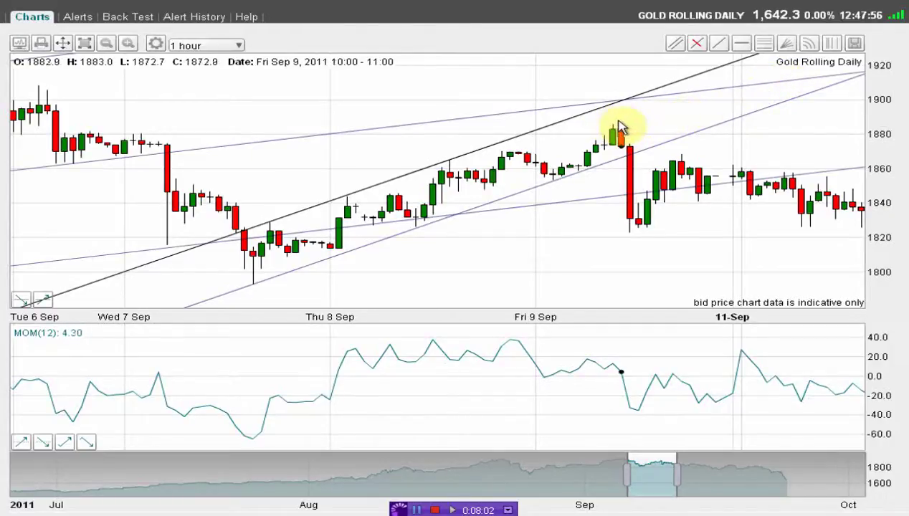
left_click(621, 159)
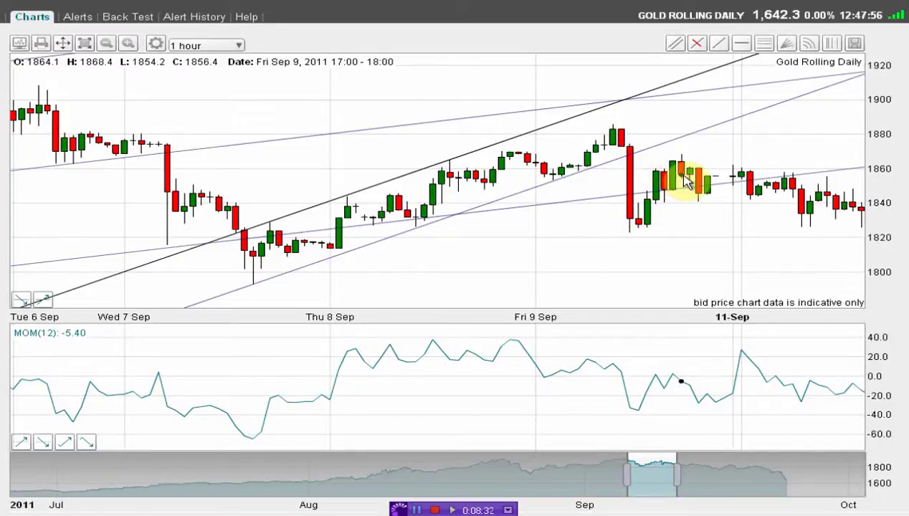
- Add a parallel one channel width below the steeper trend line, crossing the 9 September drop near 1840
left_click(678, 44)
left_click(481, 164)
left_click_drag(483, 169, 566, 235)
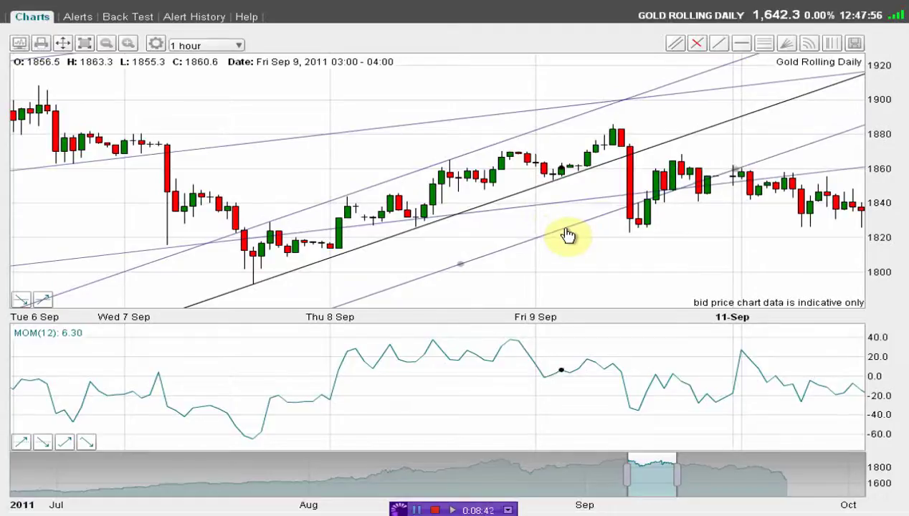
left_click(566, 235)
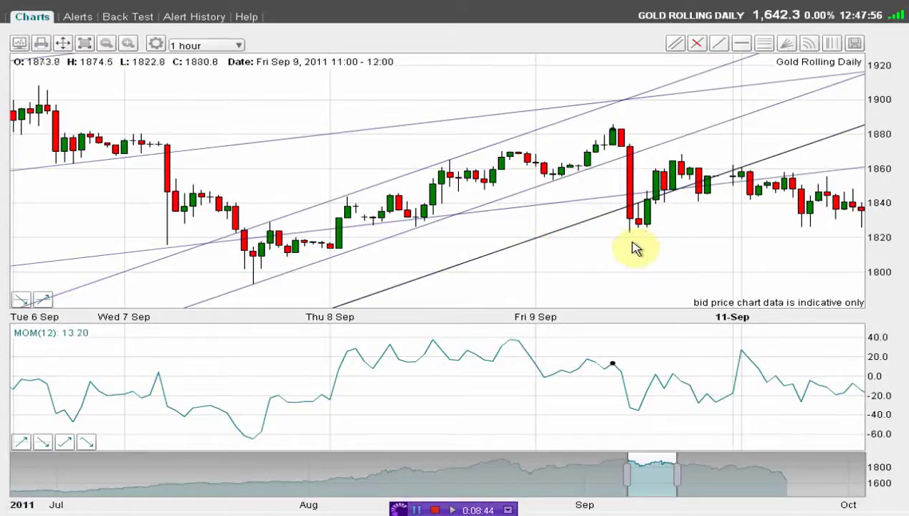
mouse_move(634, 214)
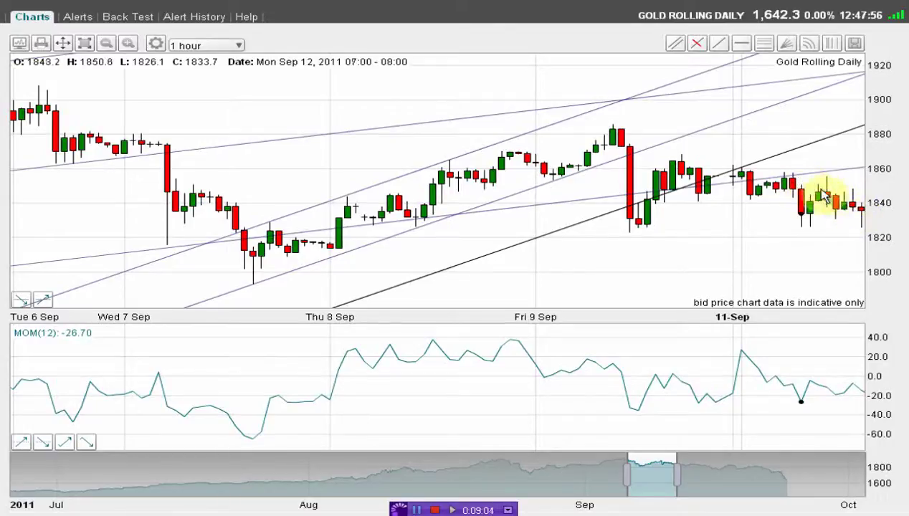
- Add a further parallel another channel width lower, crossing the 12 September candles near 1840
left_click(678, 44)
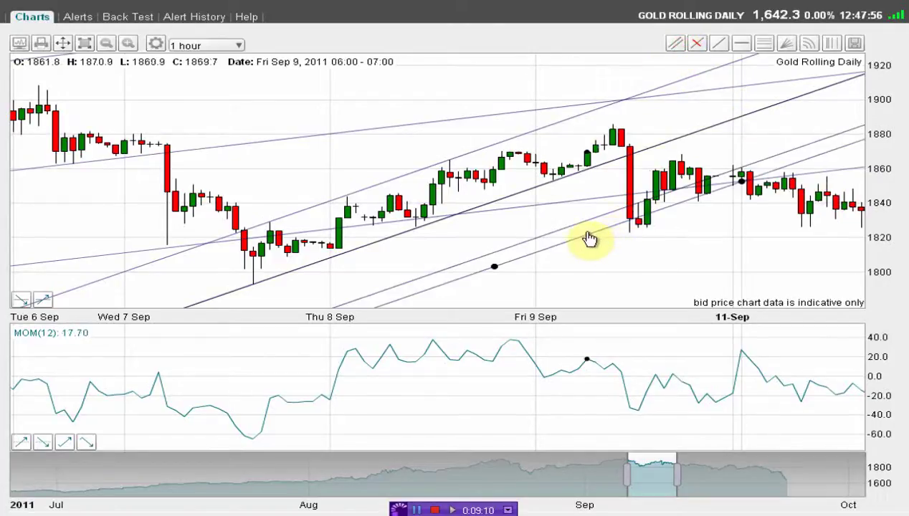
left_click_drag(587, 237, 642, 262)
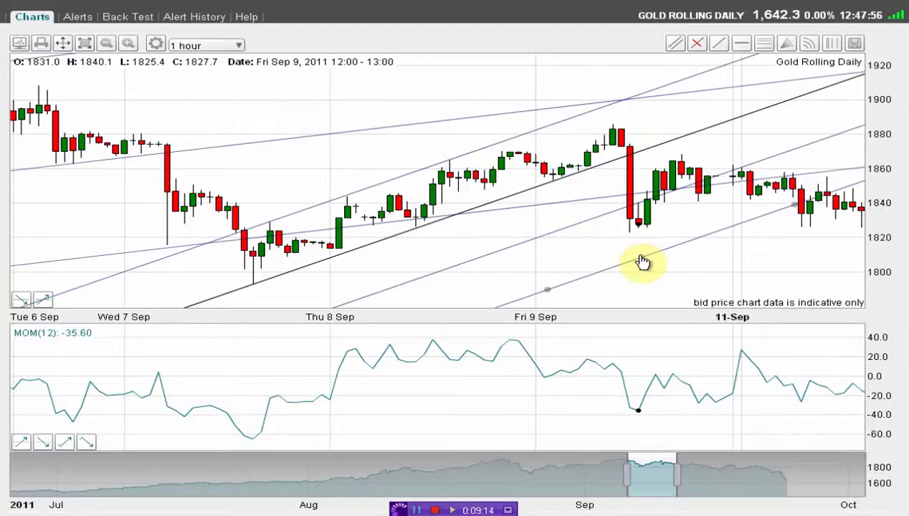
left_click(641, 262)
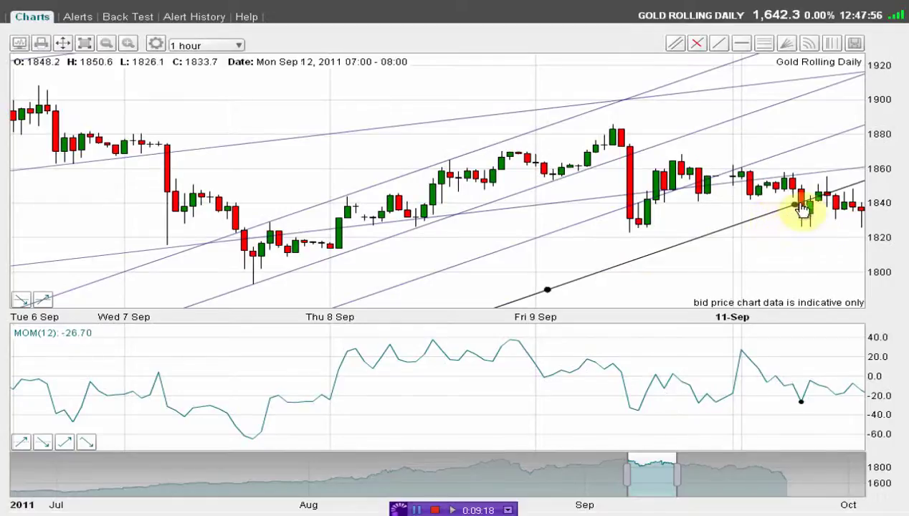
left_click(817, 223)
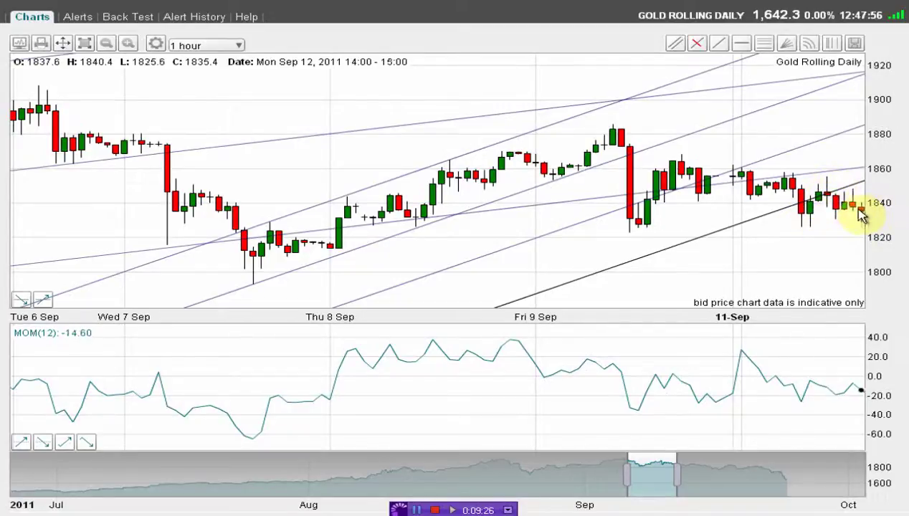
- Extend the charted period past 25 September and remove all trend lines and parallels from the price chart
left_click(678, 475)
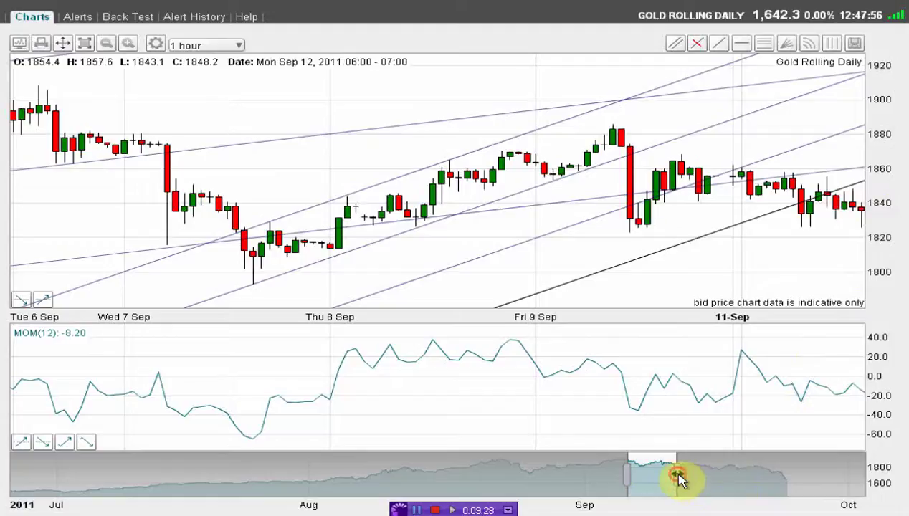
left_click_drag(677, 475, 684, 474)
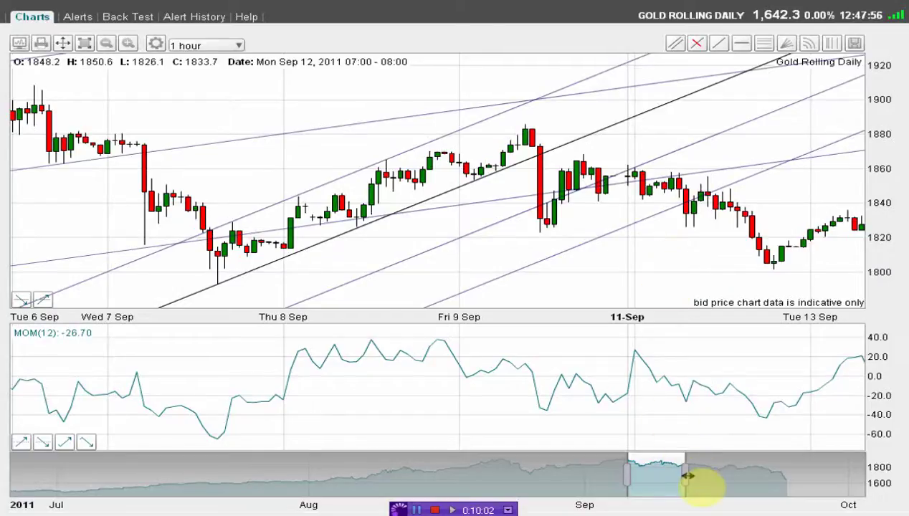
left_click_drag(691, 483, 722, 478)
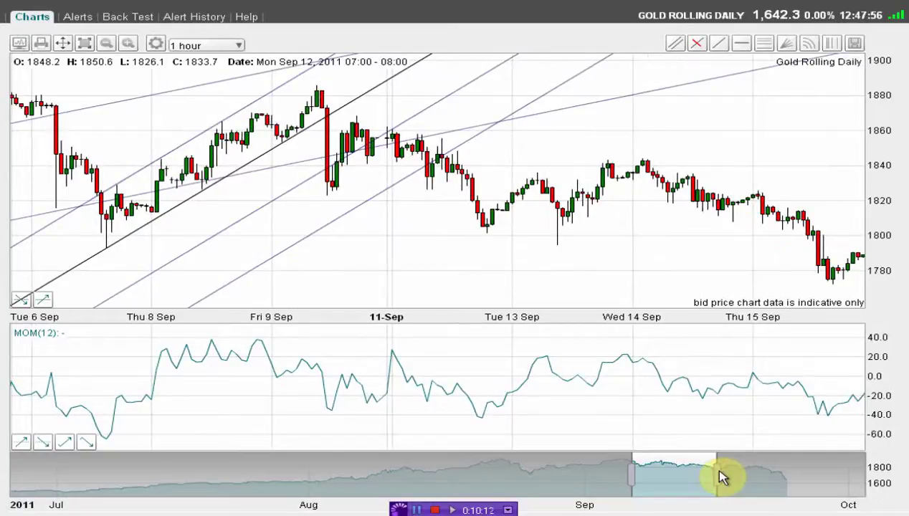
left_click_drag(722, 478, 806, 477)
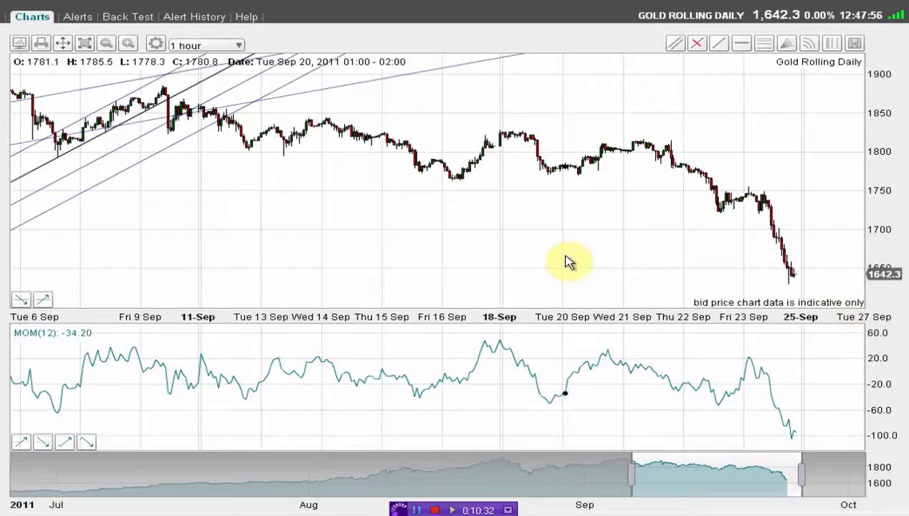
right_click(455, 102)
left_click(498, 108)
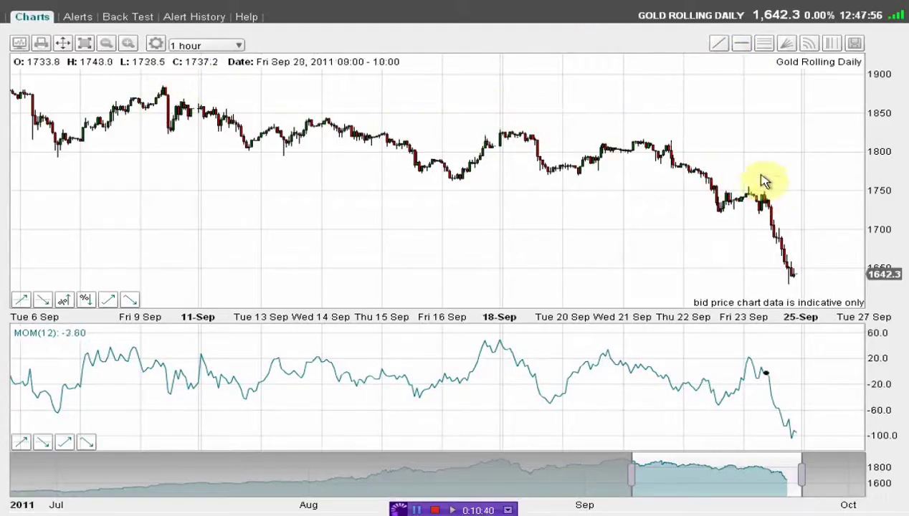
- Draw a descending trend line from the 9 September high along the 18 September high, extending beyond the 22 September price
left_click(721, 50)
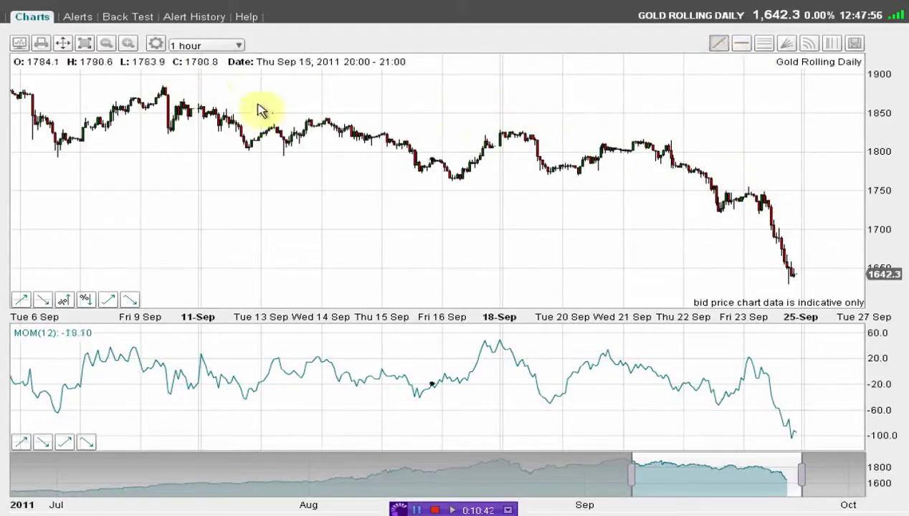
left_click(166, 89)
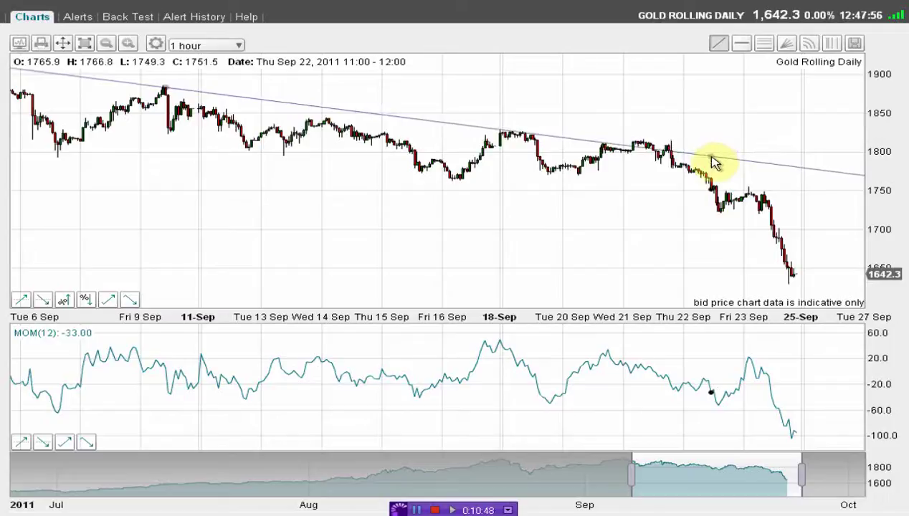
left_click(713, 163)
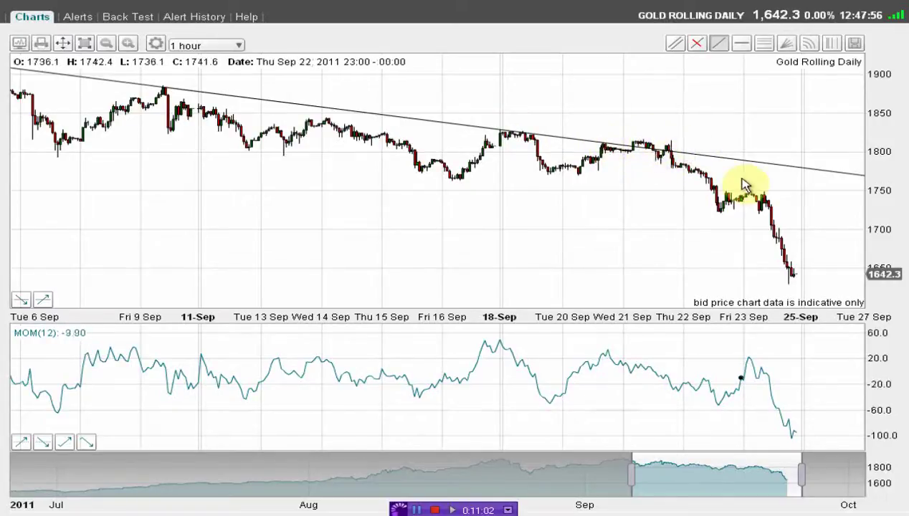
- Add a parallel to the descending trend line and place it along the 13, 16 and 22 September lows
left_click(677, 47)
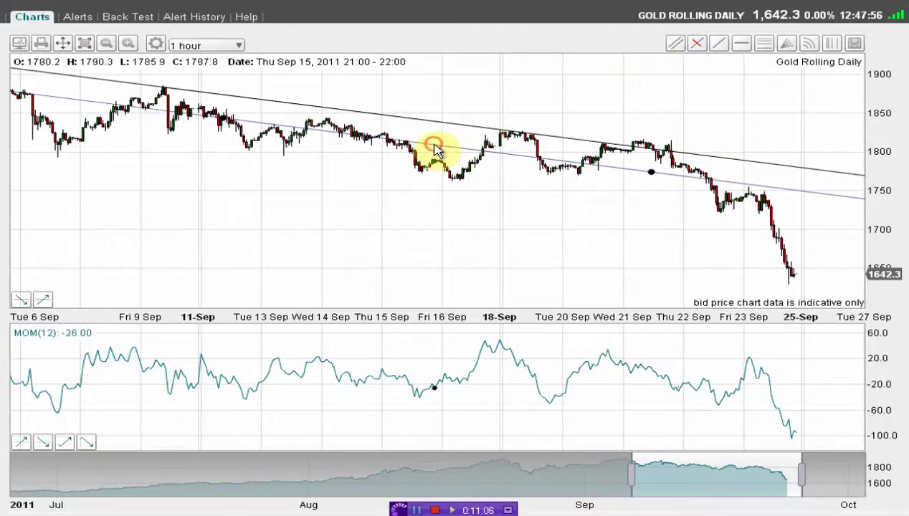
left_click(435, 182)
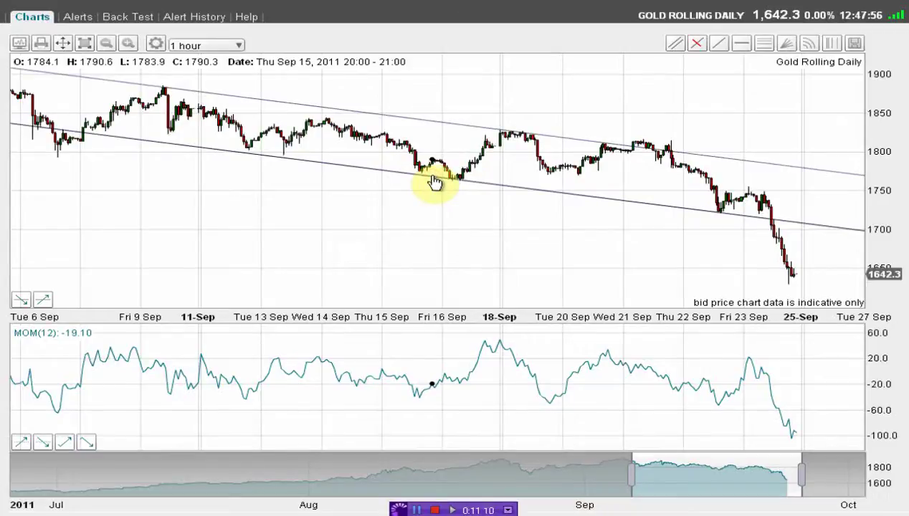
left_click(245, 152)
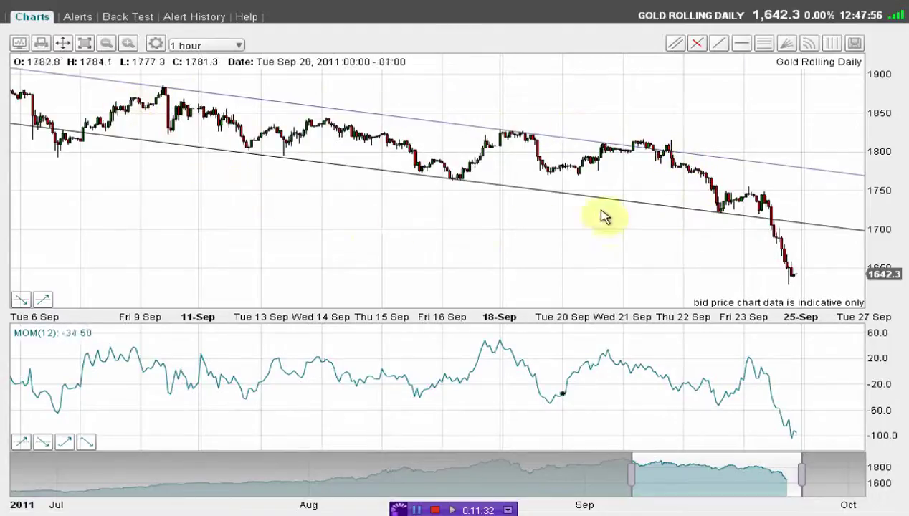
left_click(618, 150)
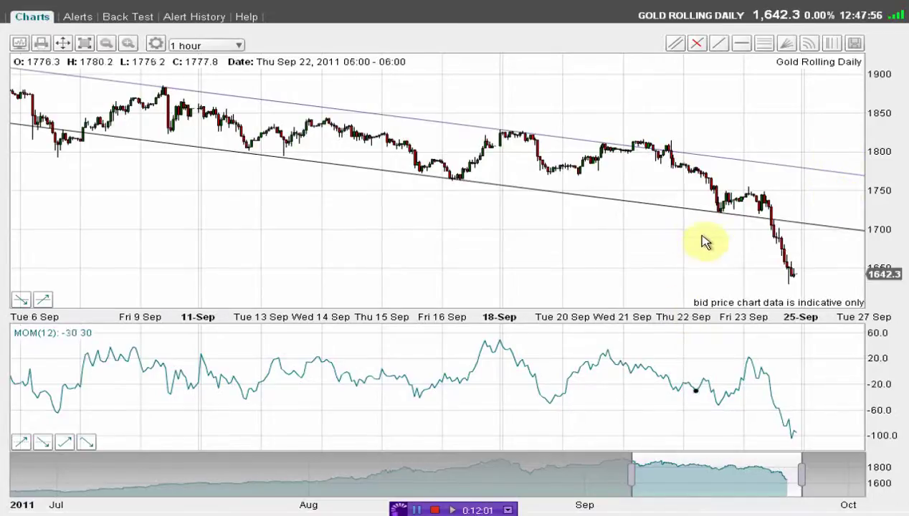
- Add a further parallel one channel width lower, meeting the price near 1642 at the end of 23 September
mouse_move(775, 226)
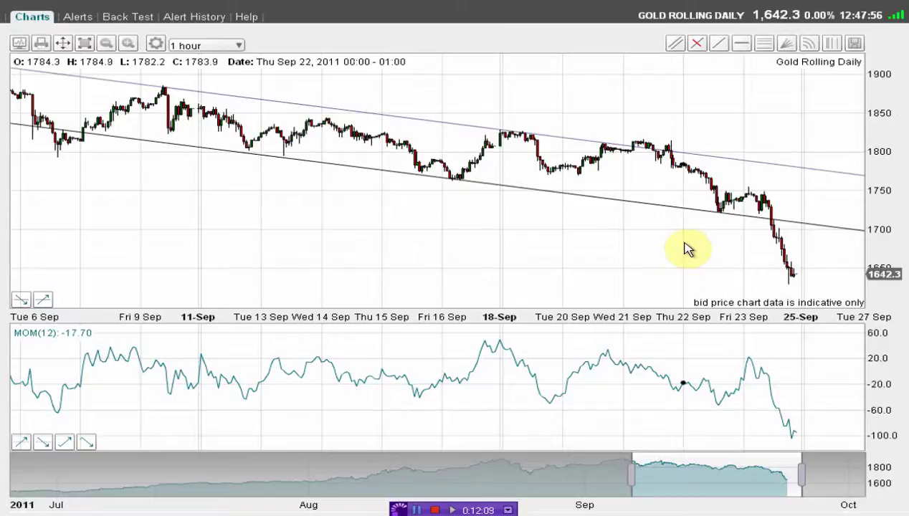
left_click(675, 44)
left_click_drag(575, 211, 577, 253)
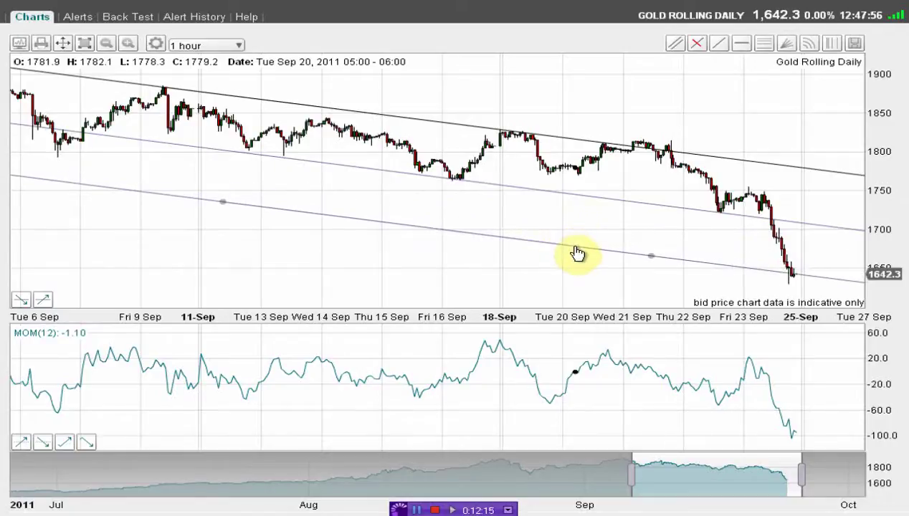
left_click(577, 253)
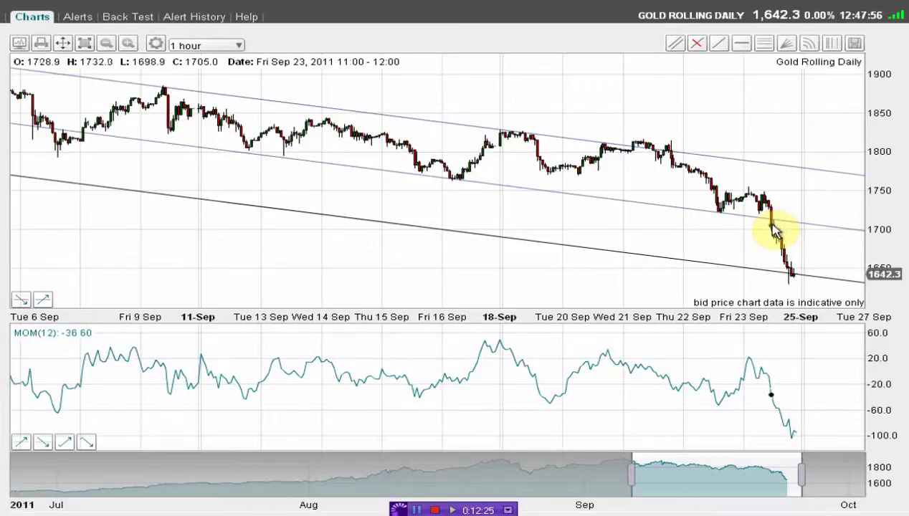
mouse_move(652, 258)
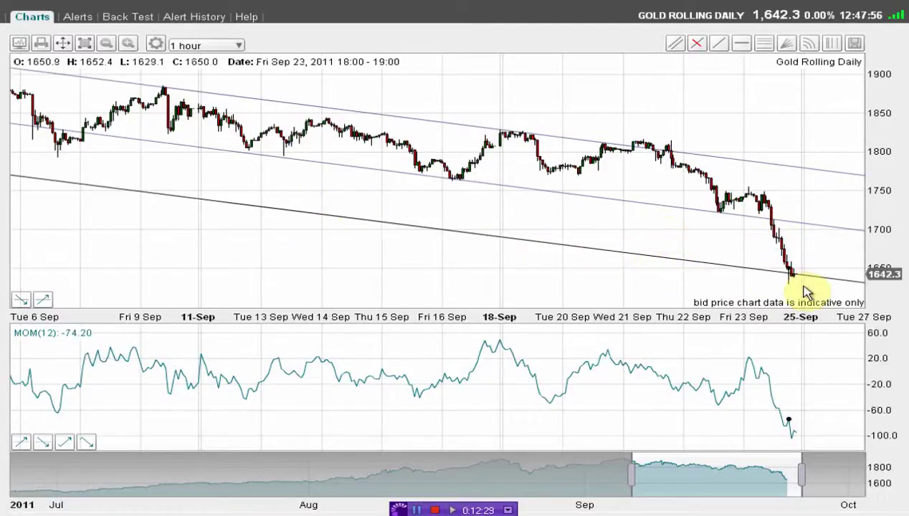
mouse_move(796, 278)
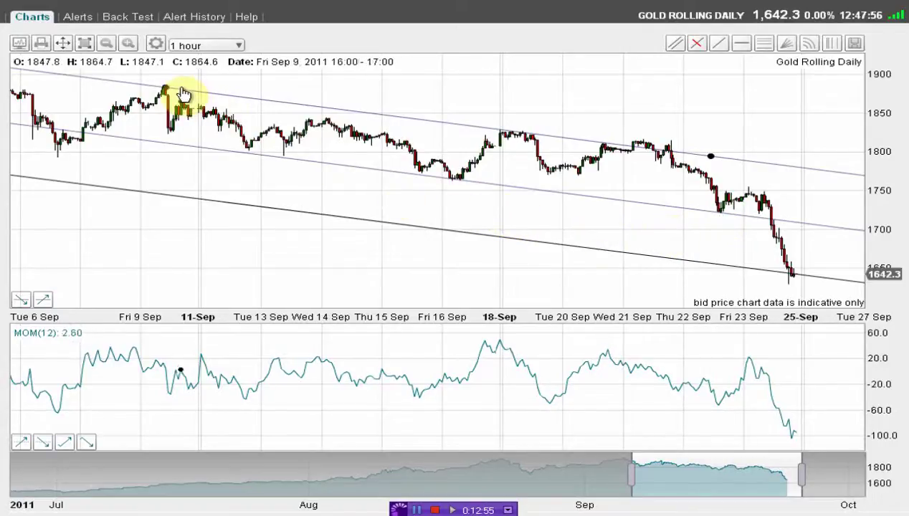
mouse_move(531, 140)
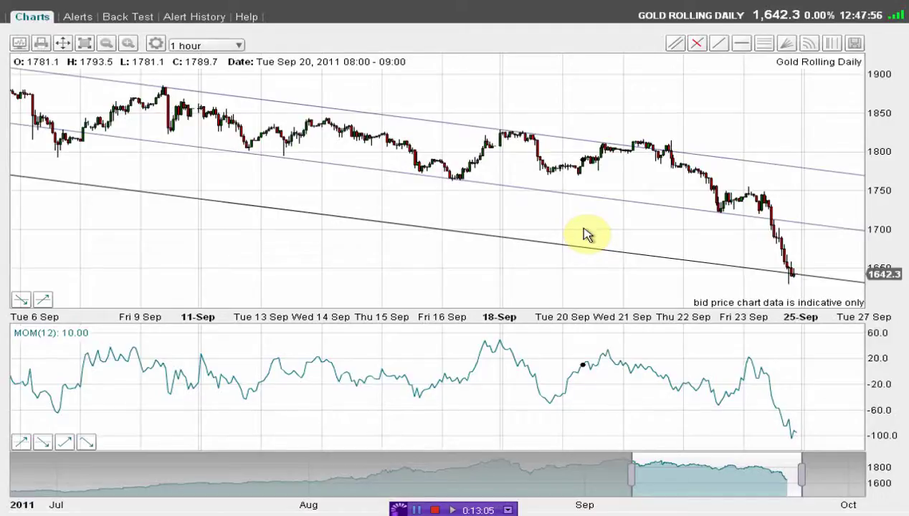
left_click(794, 273)
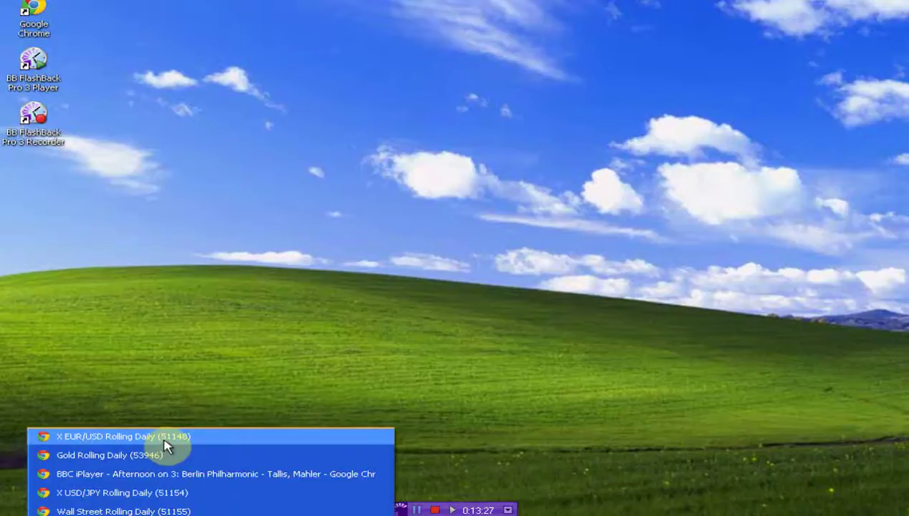
- Switch to the X EUR/USD Rolling Daily chart and draw a descending trend line from 30 August along the 6 and 15 September highs
left_click(167, 438)
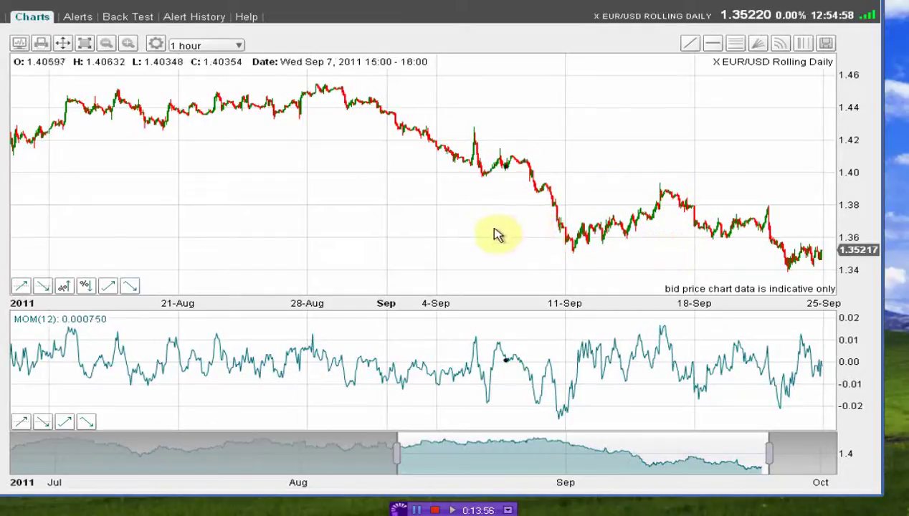
left_click(691, 45)
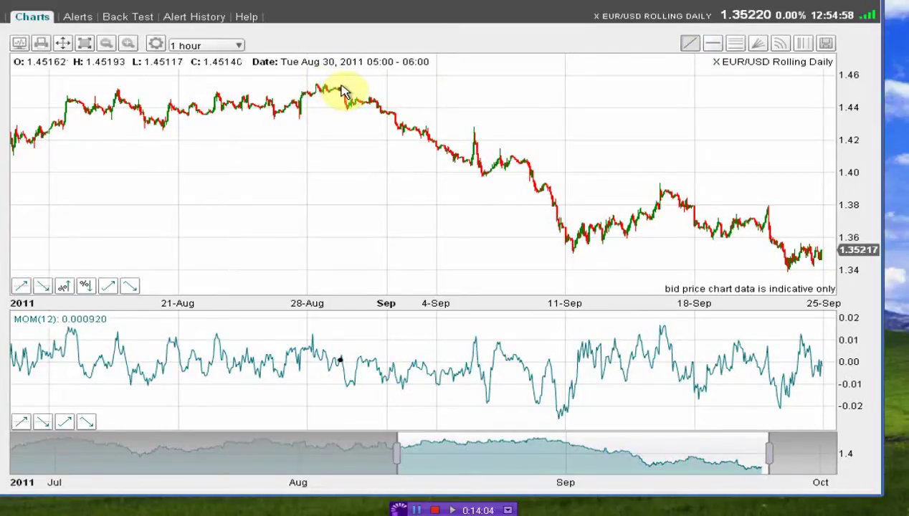
left_click_drag(342, 87, 813, 234)
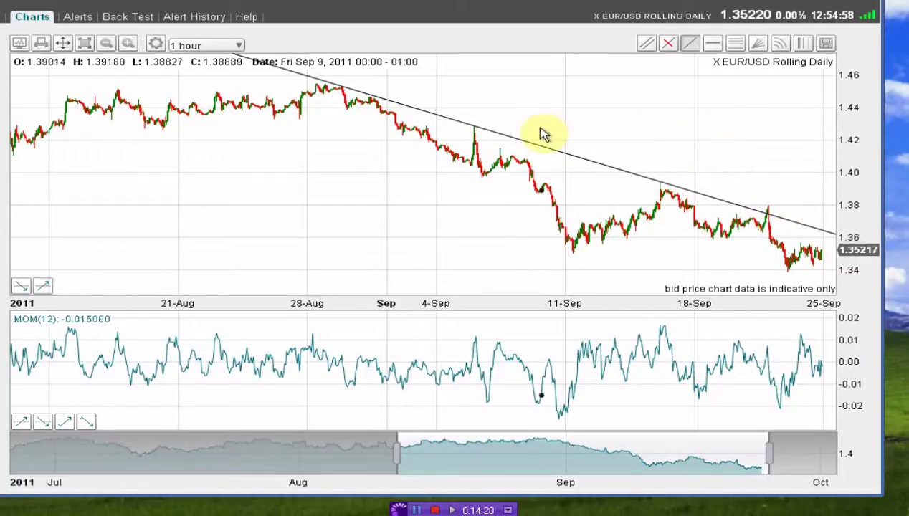
- Add a parallel to the EUR/USD trend line and place it below the price, along the 6 and 22 September lows
left_click(645, 44)
left_click(578, 185)
left_click(575, 178)
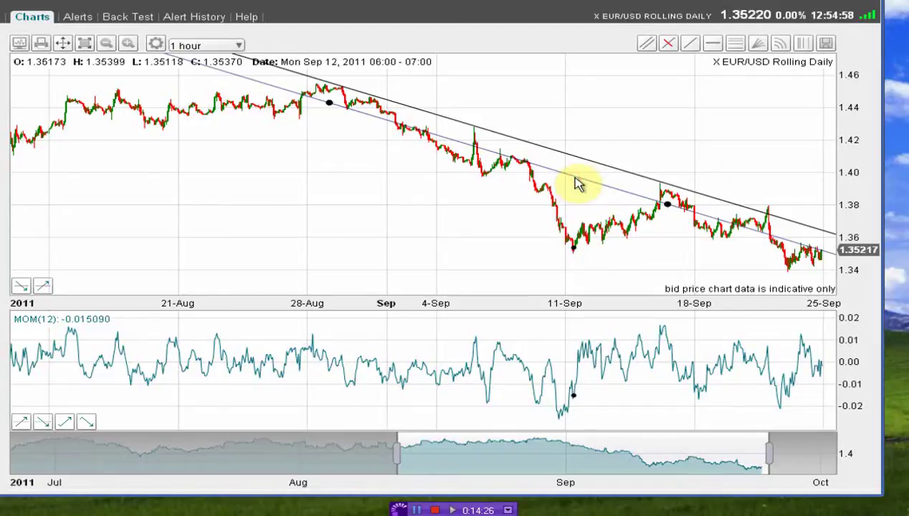
left_click_drag(578, 185, 575, 210)
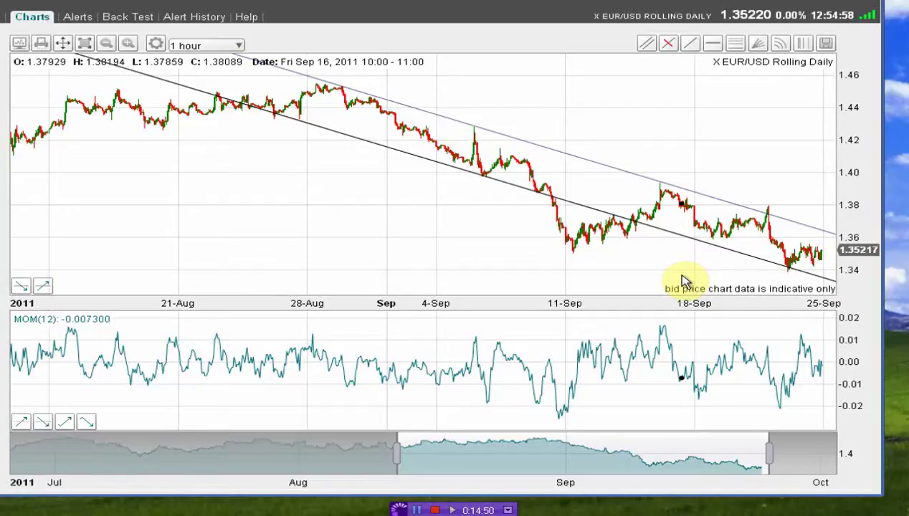
- Extend the EUR/USD chart's displayed period slightly past 25 September
left_click(647, 50)
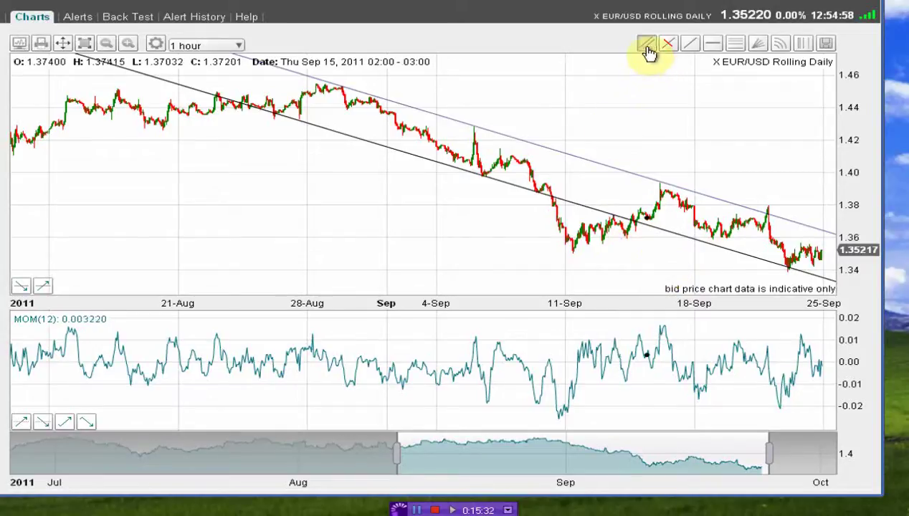
left_click(794, 267)
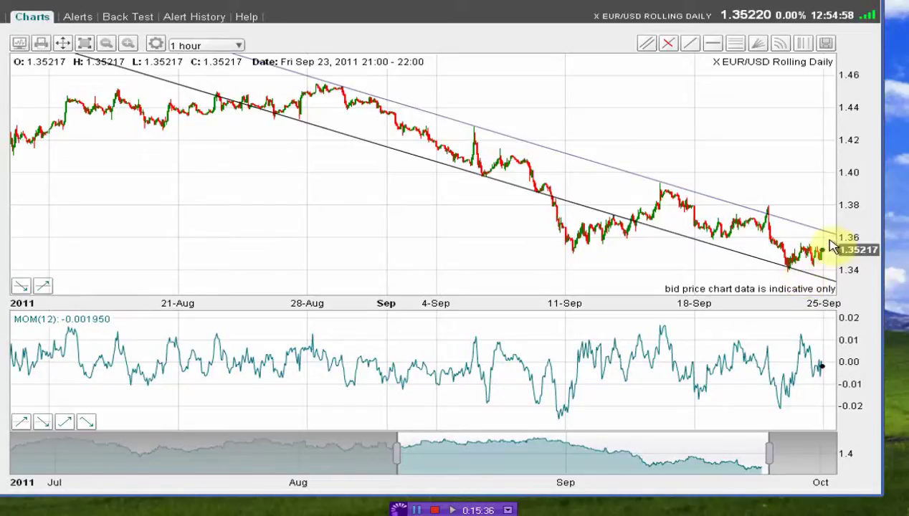
left_click_drag(767, 452, 780, 460)
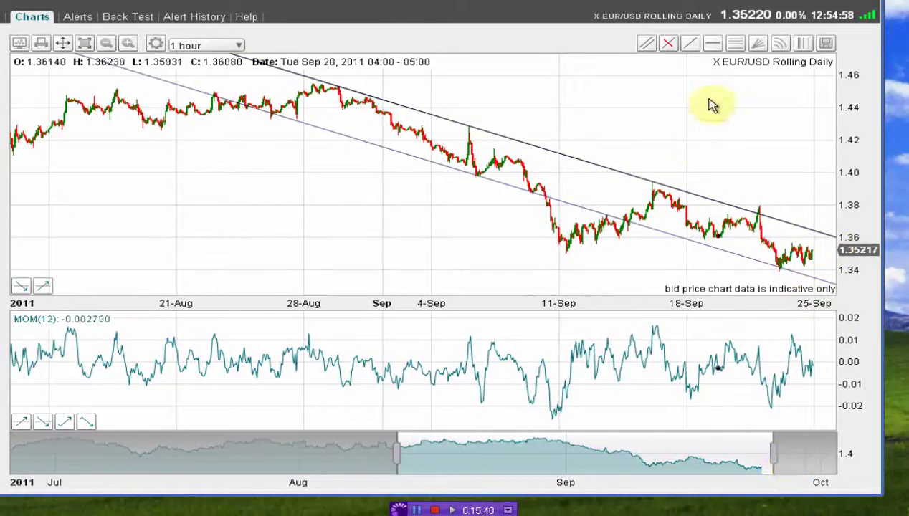
- Add a parallel one channel width below the lower EUR/USD channel line, touching the 12 September low near 1.35
left_click(647, 48)
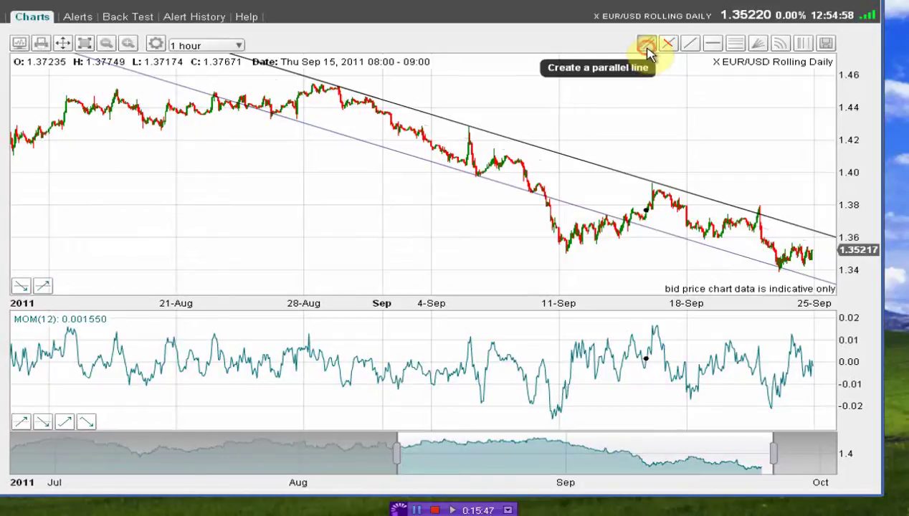
left_click(586, 179)
left_click_drag(587, 179, 557, 250)
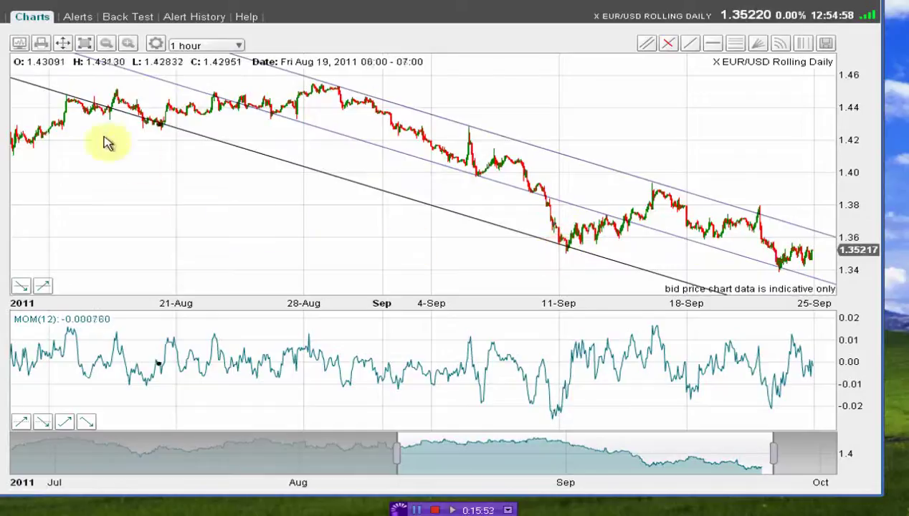
left_click(73, 98)
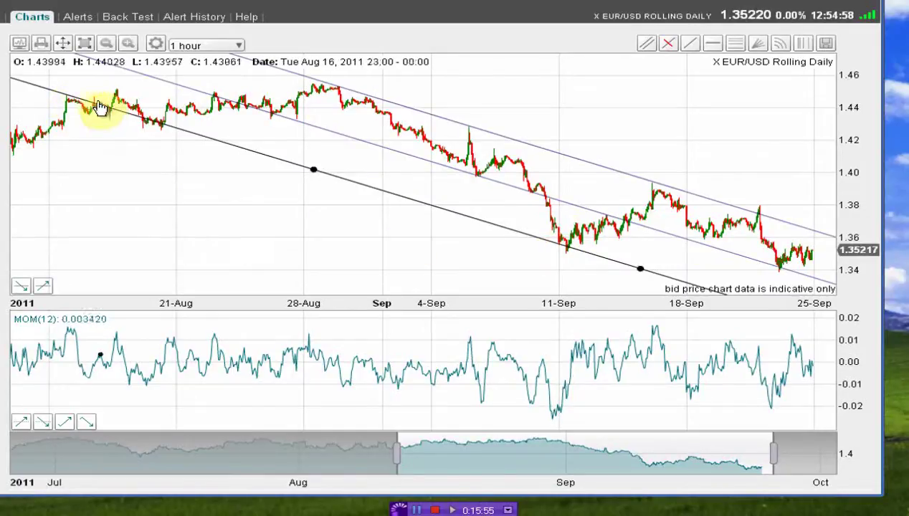
left_click(167, 136)
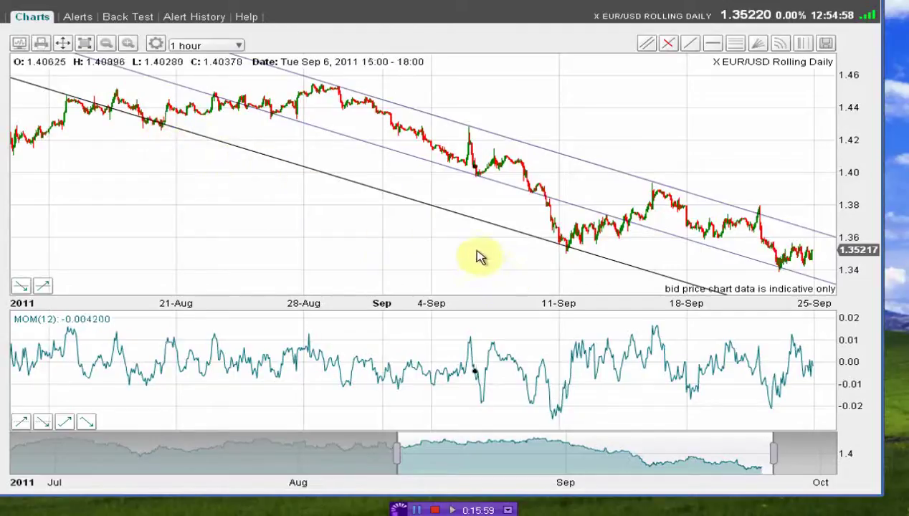
left_click(543, 247)
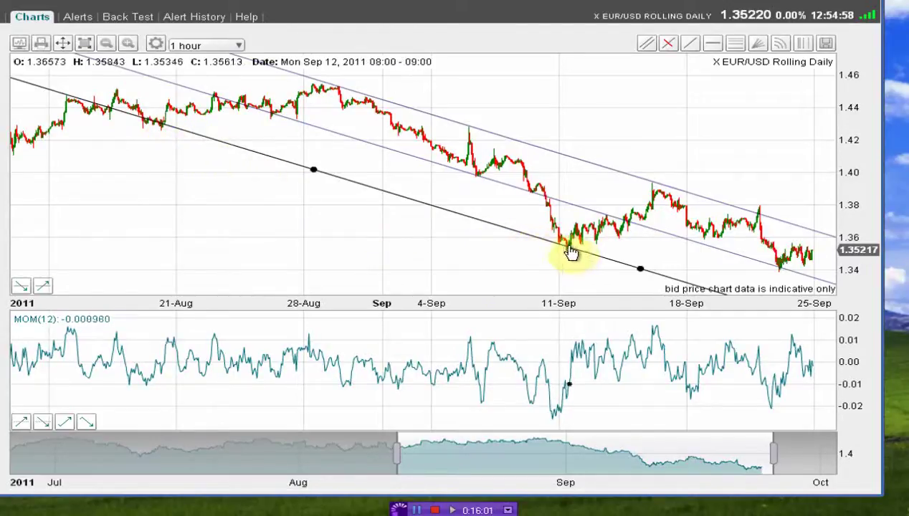
left_click(594, 268)
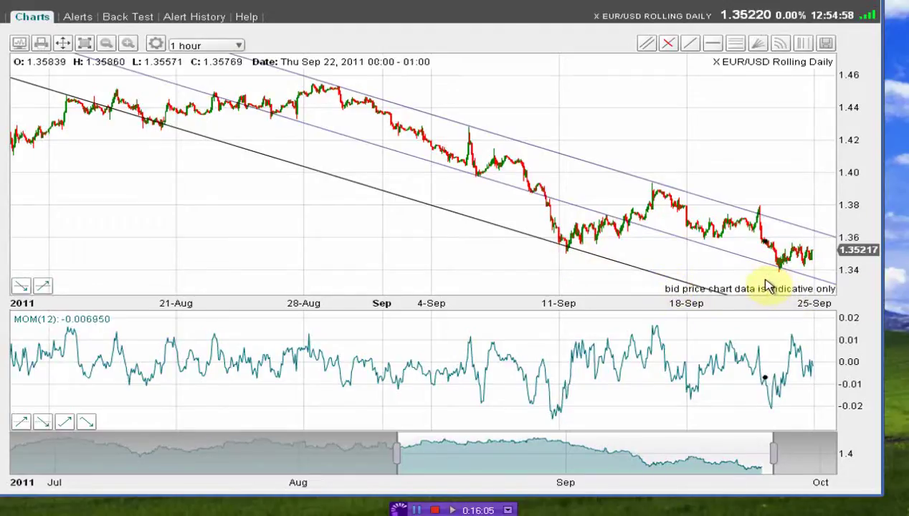
left_click(826, 239)
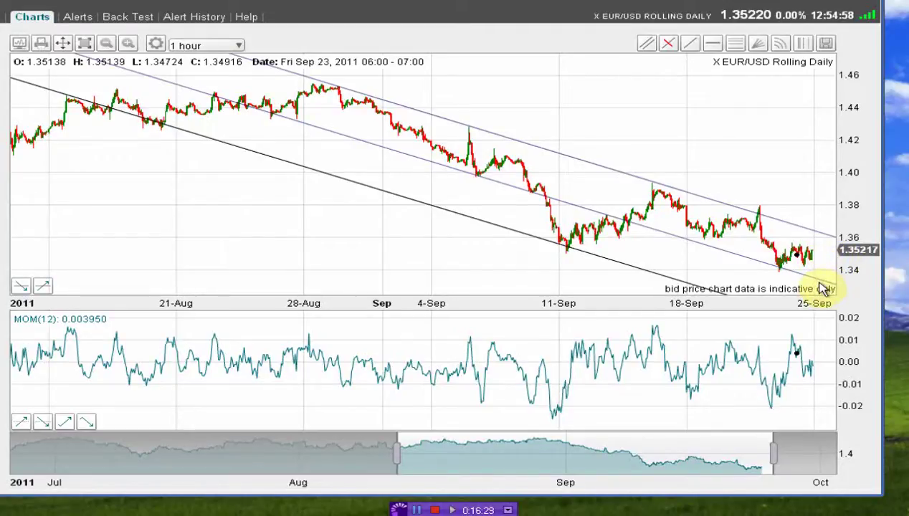
mouse_move(678, 285)
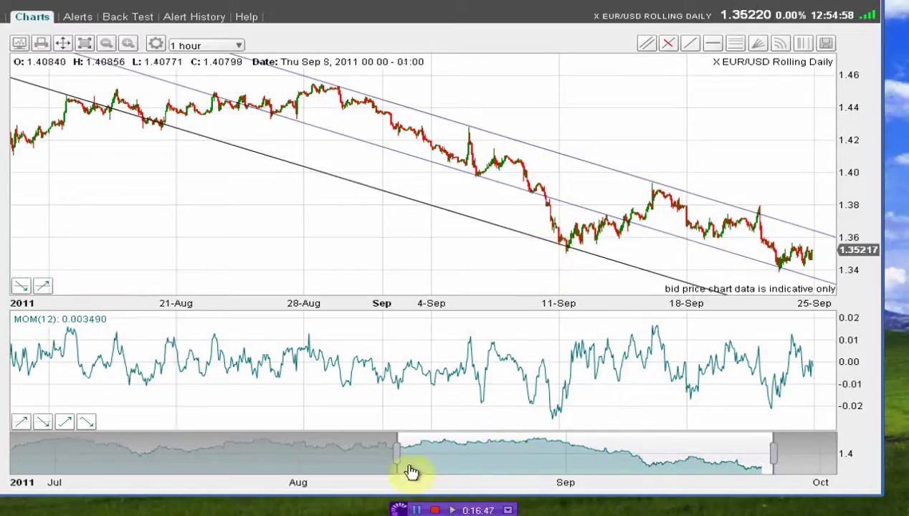
- Narrow the charted period to about 6 to 18 September
left_click_drag(398, 459, 611, 456)
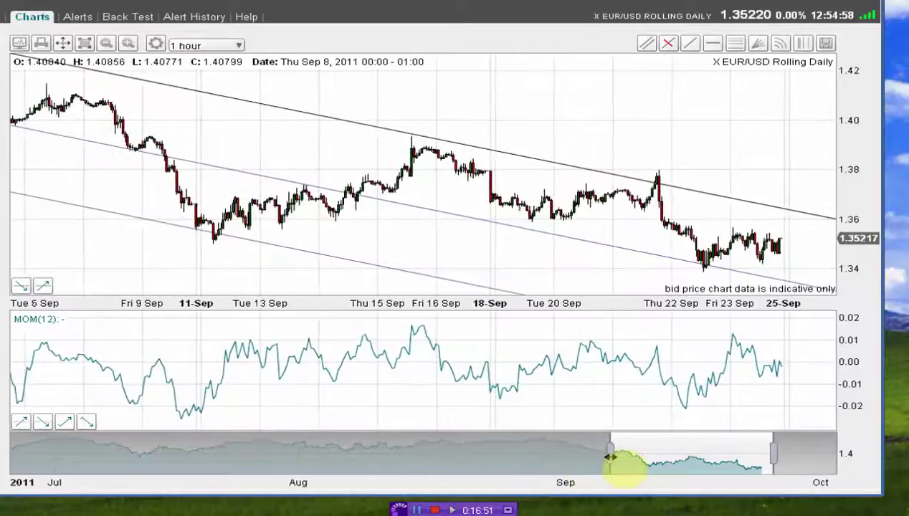
left_click_drag(774, 450, 713, 450)
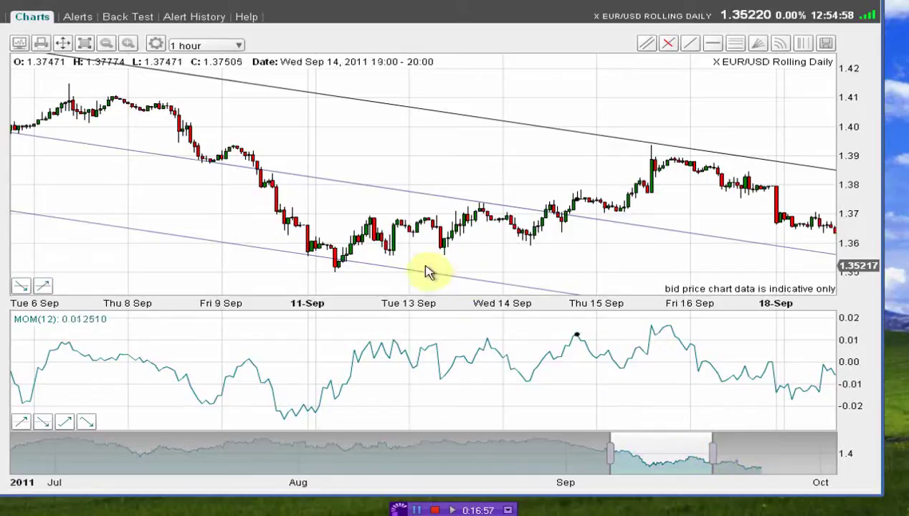
left_click(332, 260)
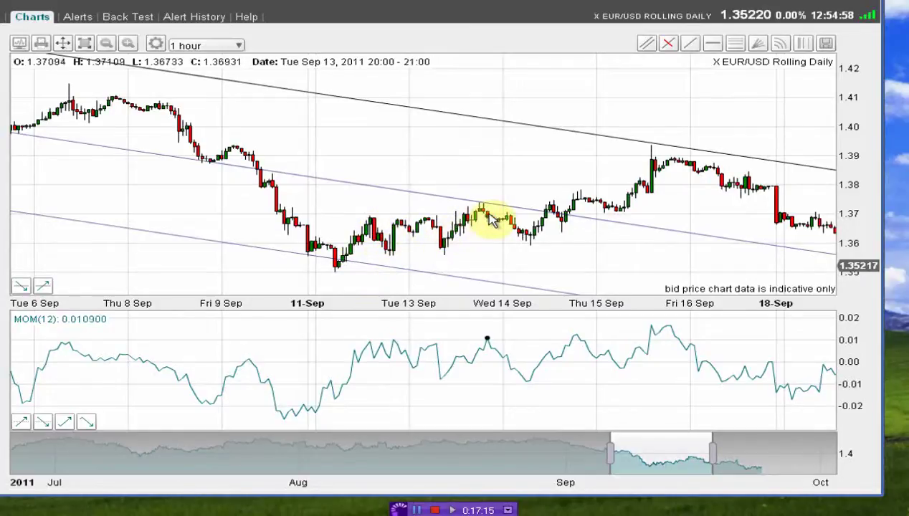
left_click(689, 47)
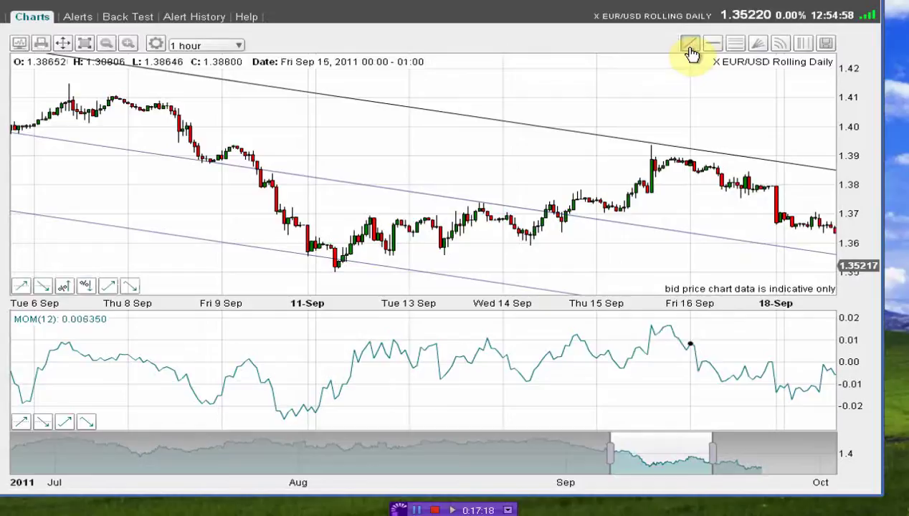
left_click(390, 254)
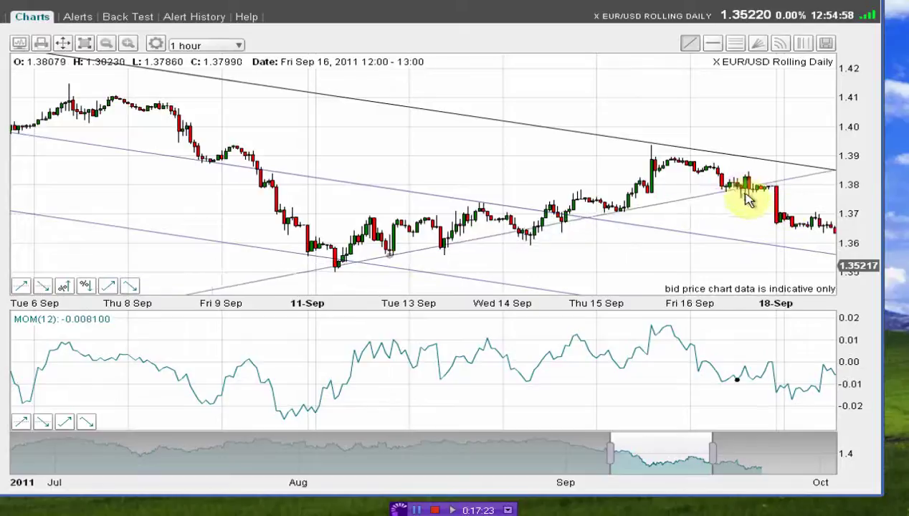
left_click(774, 188)
left_click(654, 244)
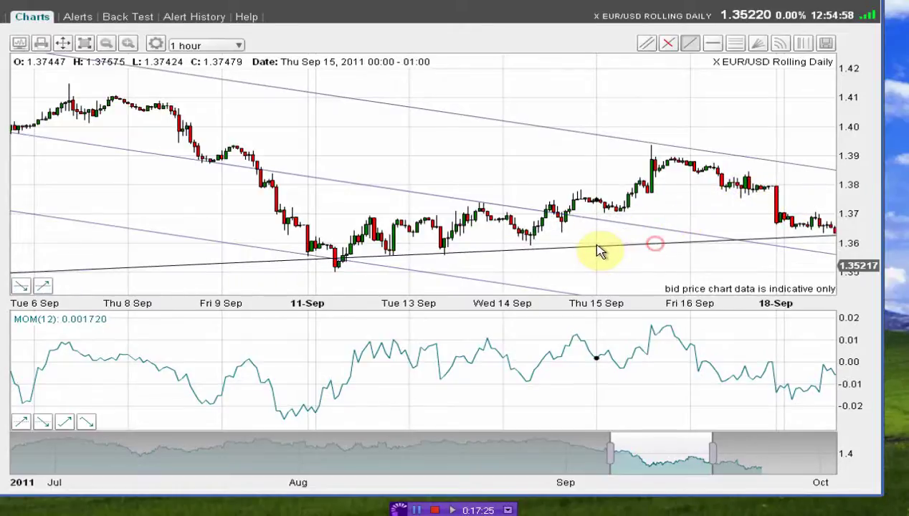
right_click(597, 249)
left_click(602, 247)
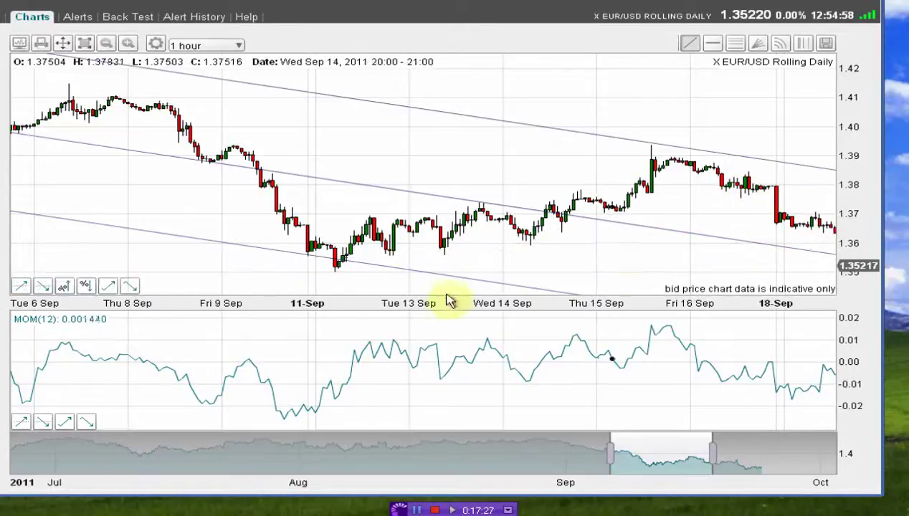
- Draw a rising trend line from the 12 September low near 1.35 to about 1.38, and add a parallel above it through the 15 September high
left_click(337, 273)
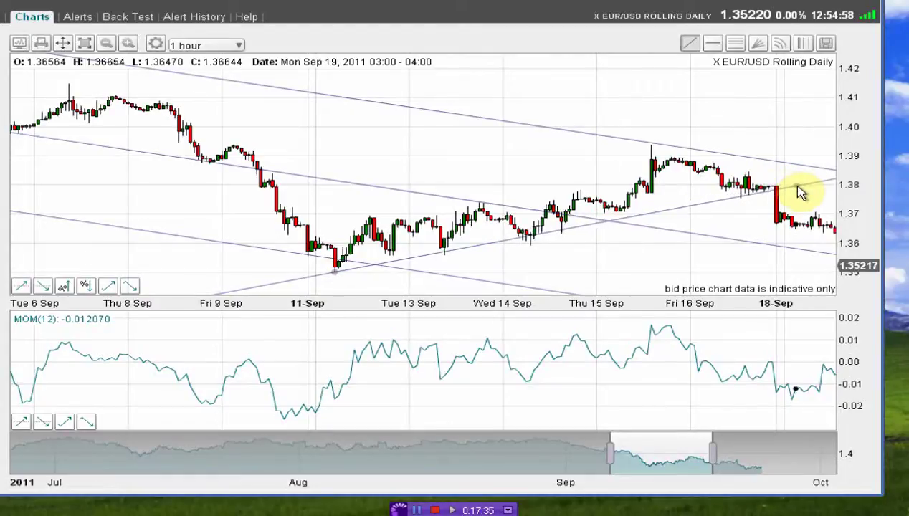
left_click(799, 192)
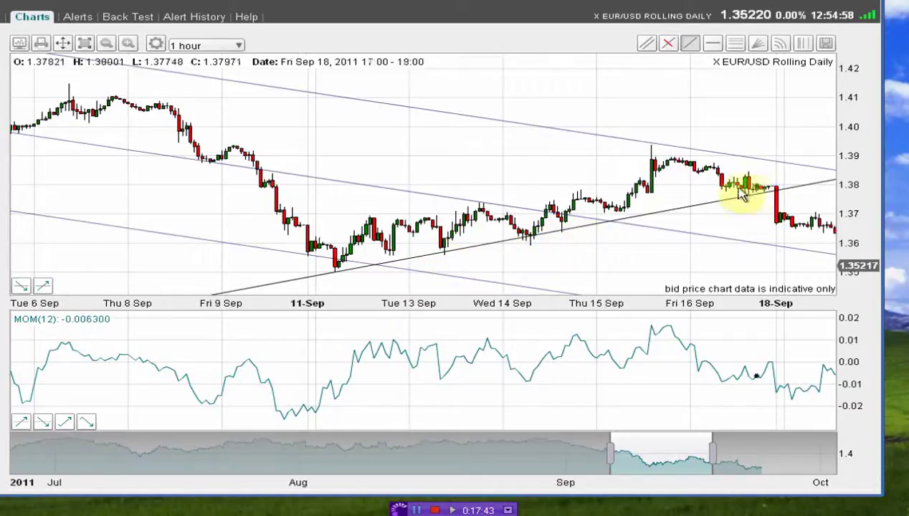
left_click(647, 49)
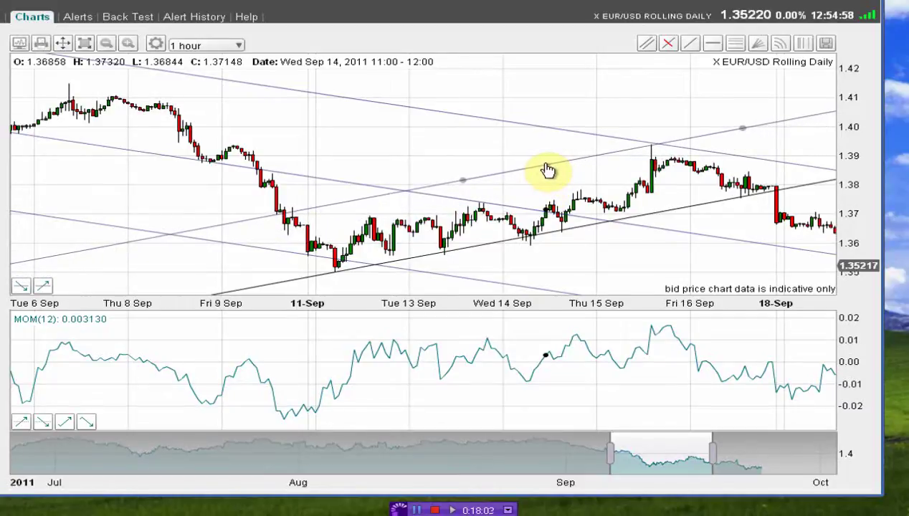
left_click(548, 170)
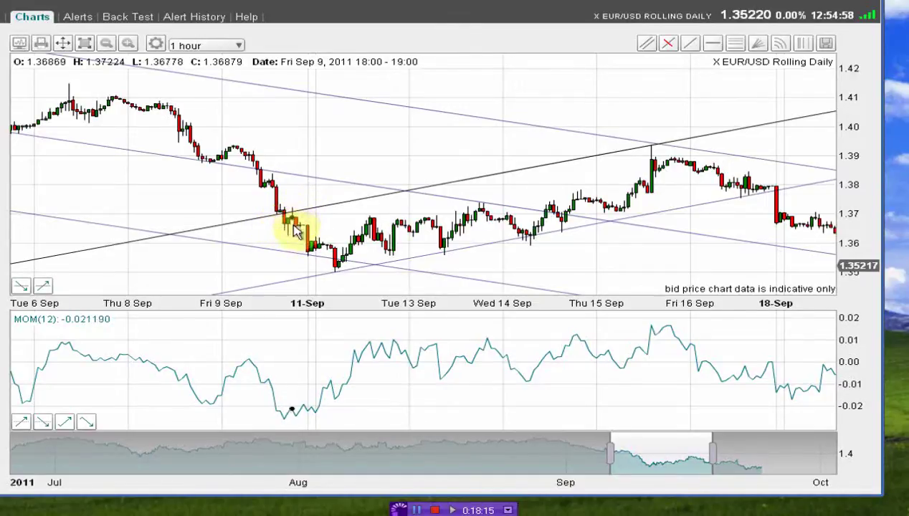
- Select the upper falling channel line and extend the displayed period to about 22 September
mouse_move(297, 213)
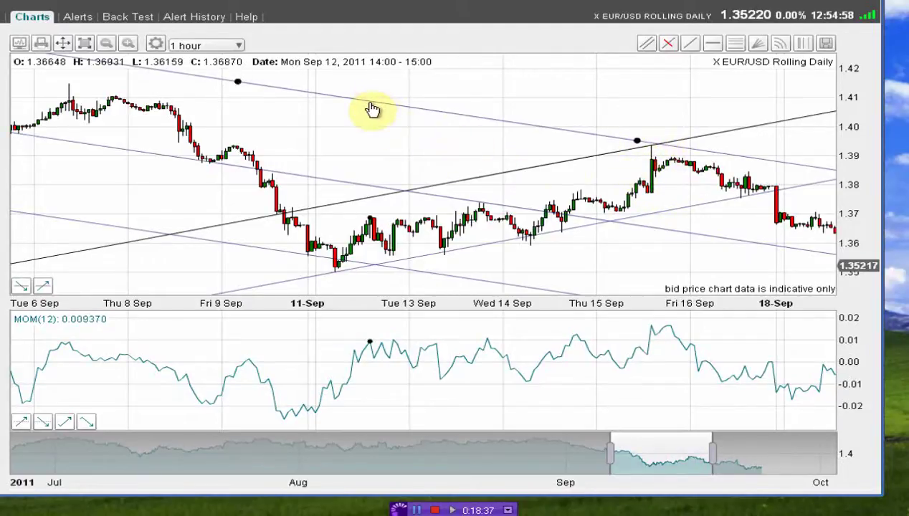
left_click_drag(371, 106, 382, 108)
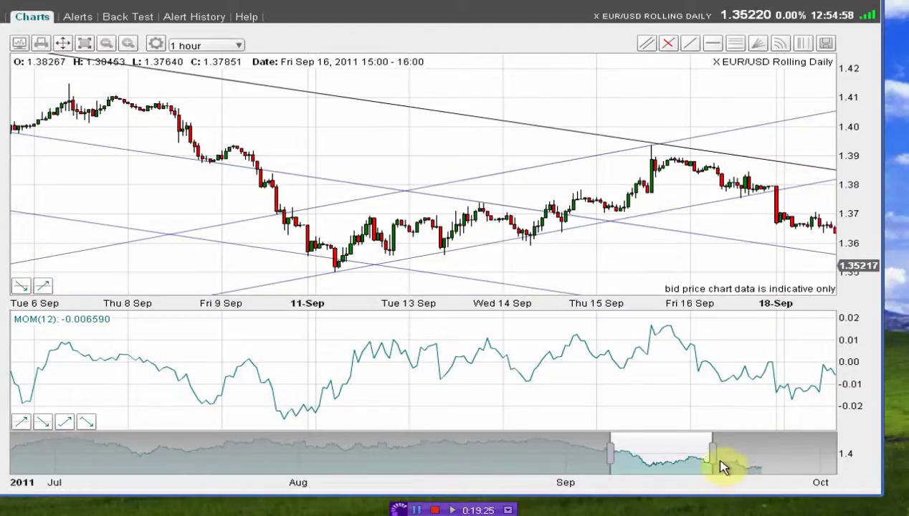
left_click_drag(709, 453, 746, 453)
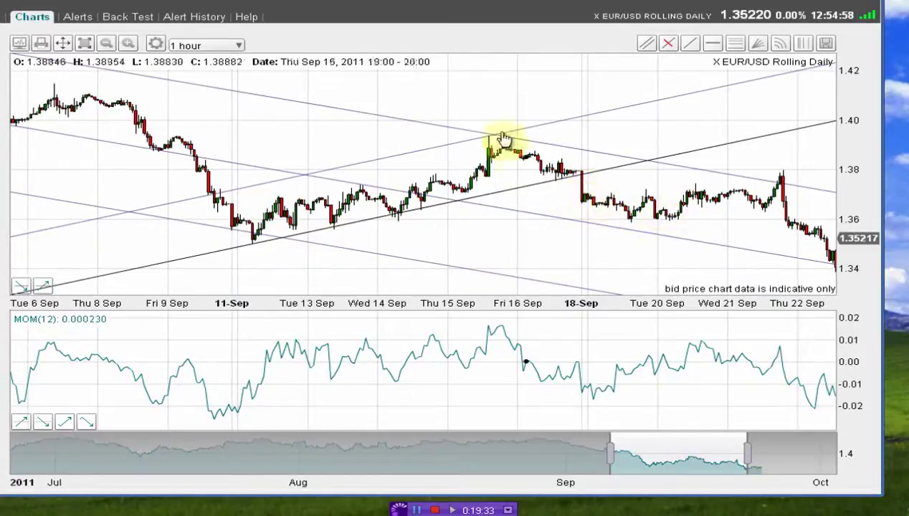
- Add a parallel about one channel width below the rising trend line, and extend the displayed period to about 25 September
left_click(647, 43)
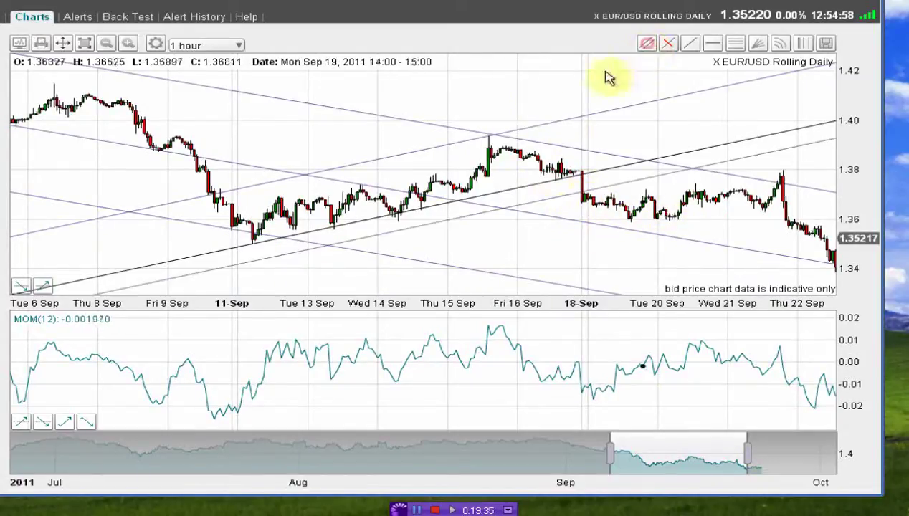
left_click(462, 221)
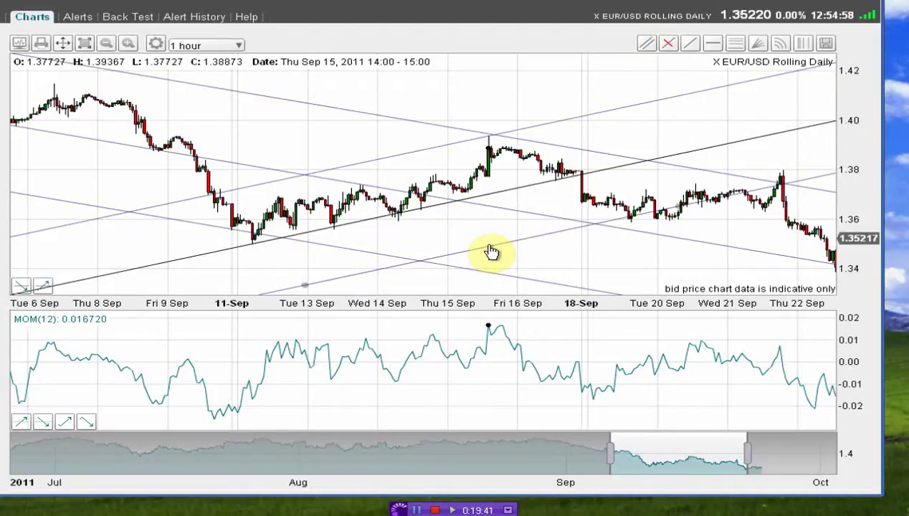
left_click(491, 250)
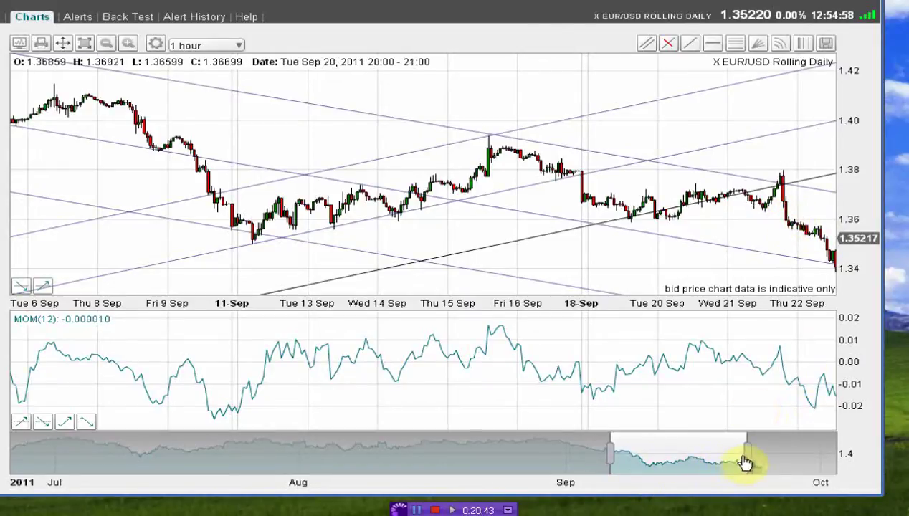
left_click_drag(747, 453, 767, 453)
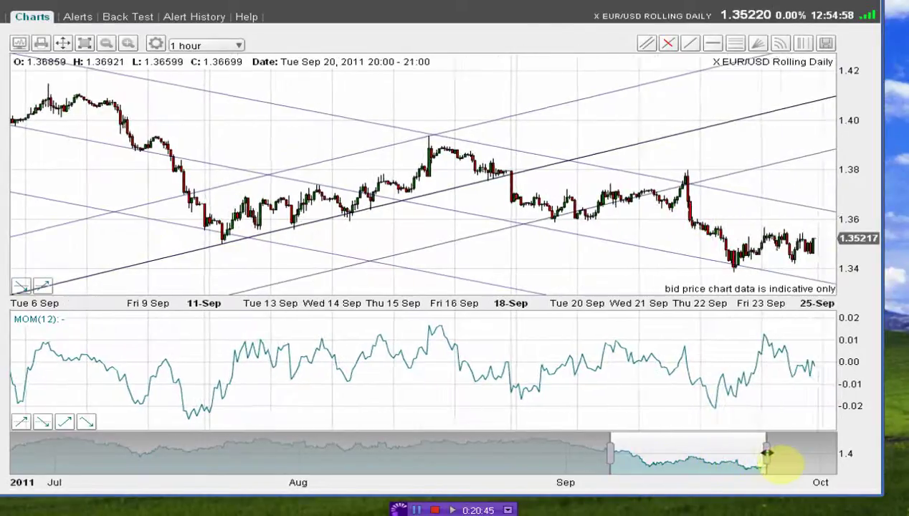